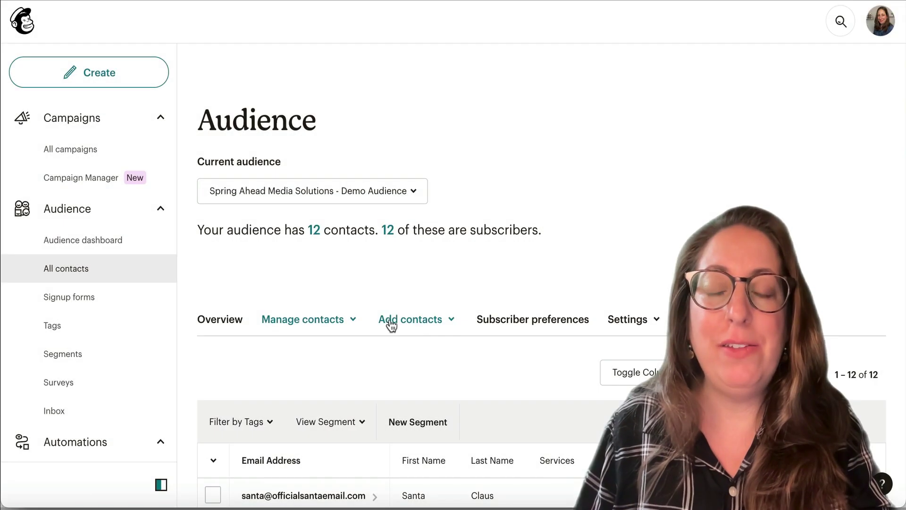
- Start a file import of contacts and upload audience organizatio.csv to reach the Organize step
left_click(386, 325)
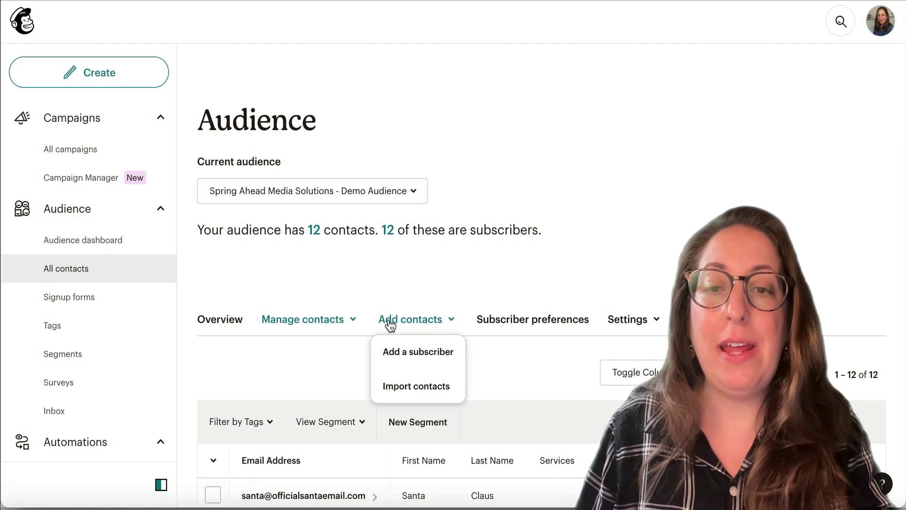
left_click(405, 385)
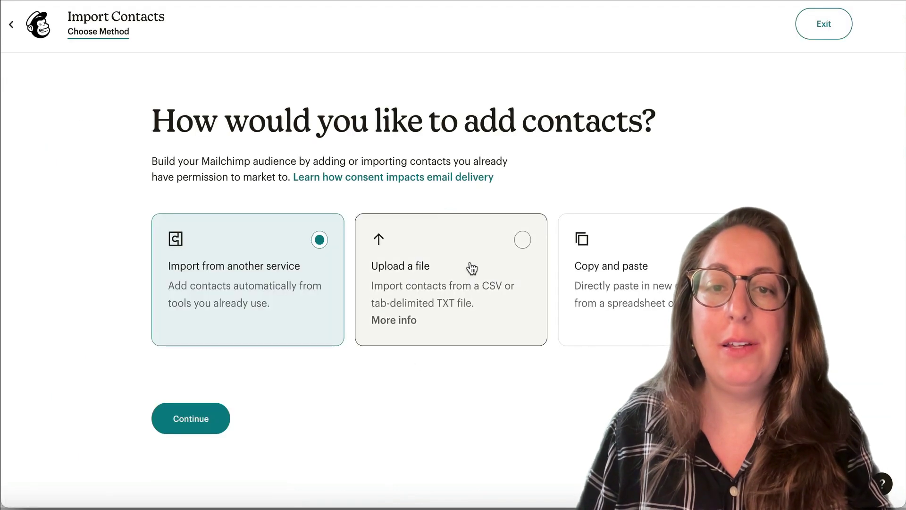
left_click(487, 305)
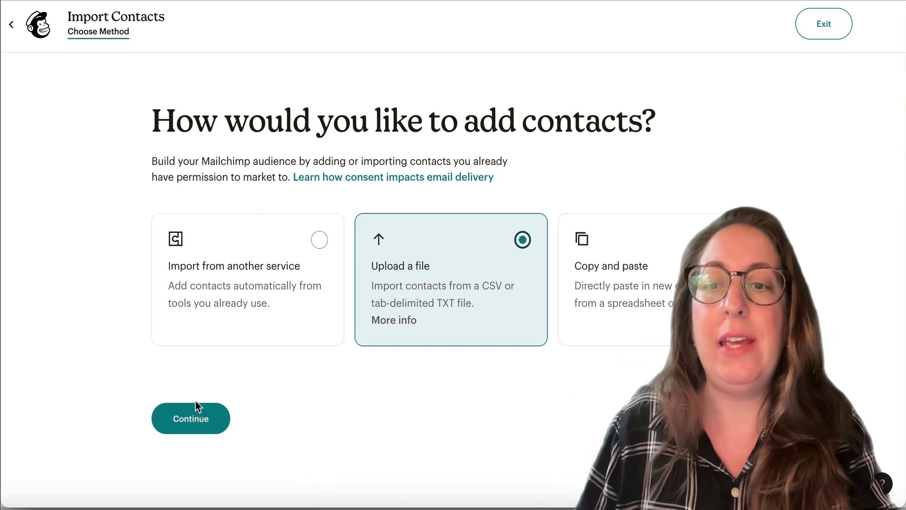
left_click(204, 421)
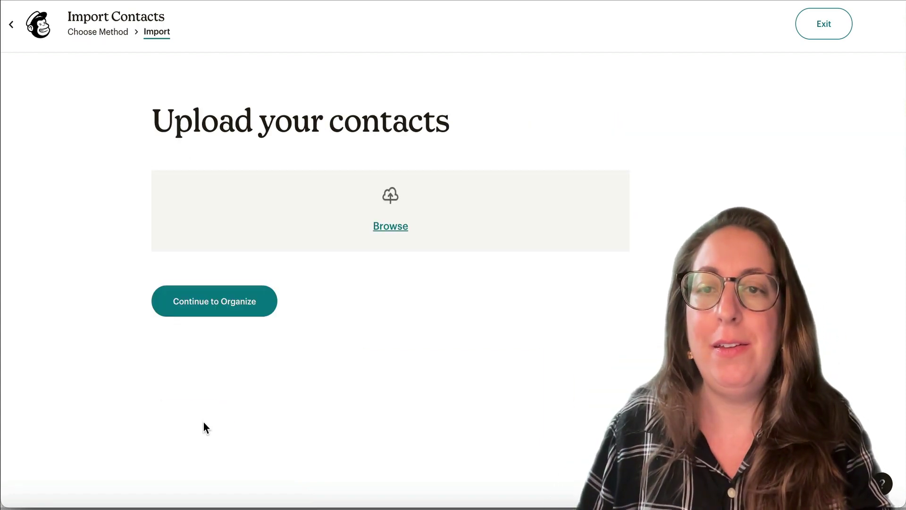
left_click(385, 227)
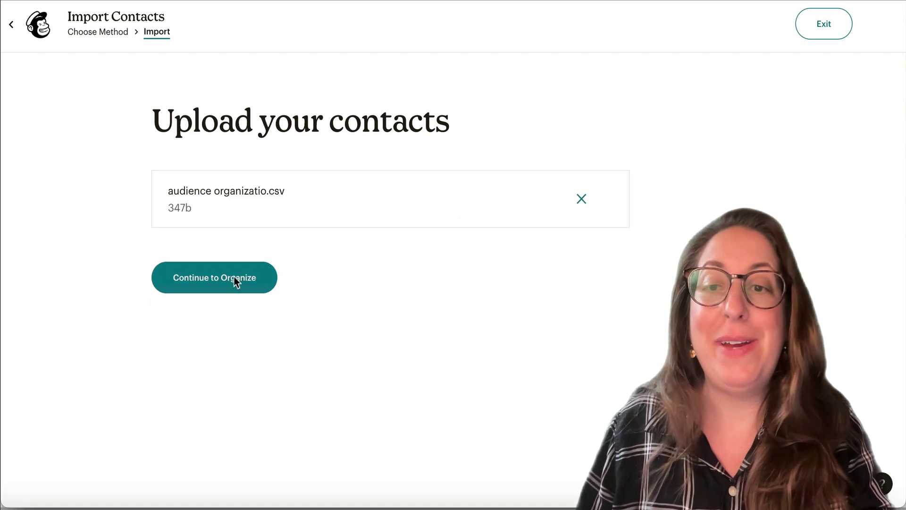
left_click(247, 285)
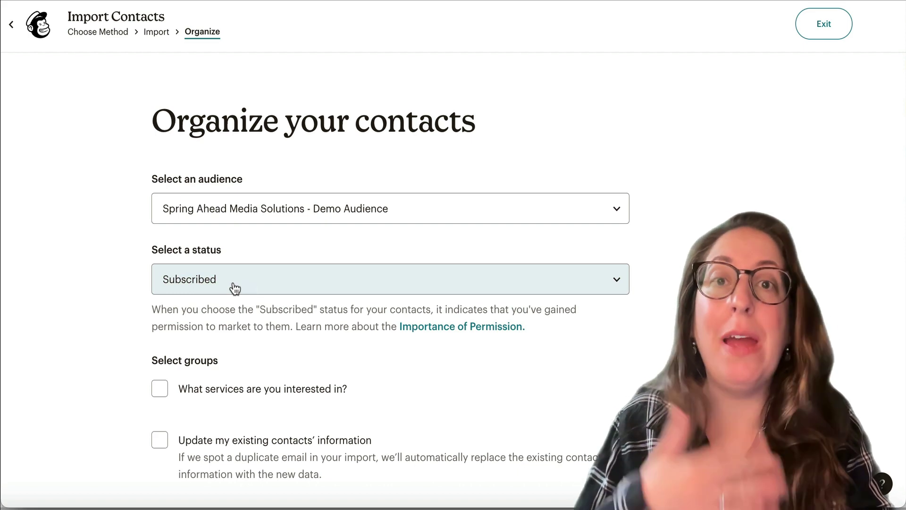
- Set the import to update existing contacts' information, leaving the services group unchecked
scroll(234, 288, "down", 2)
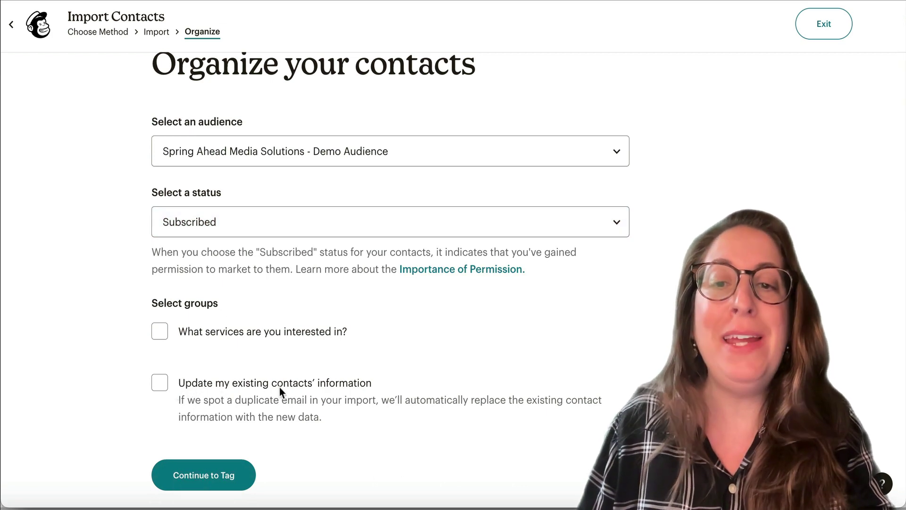
left_click(159, 383)
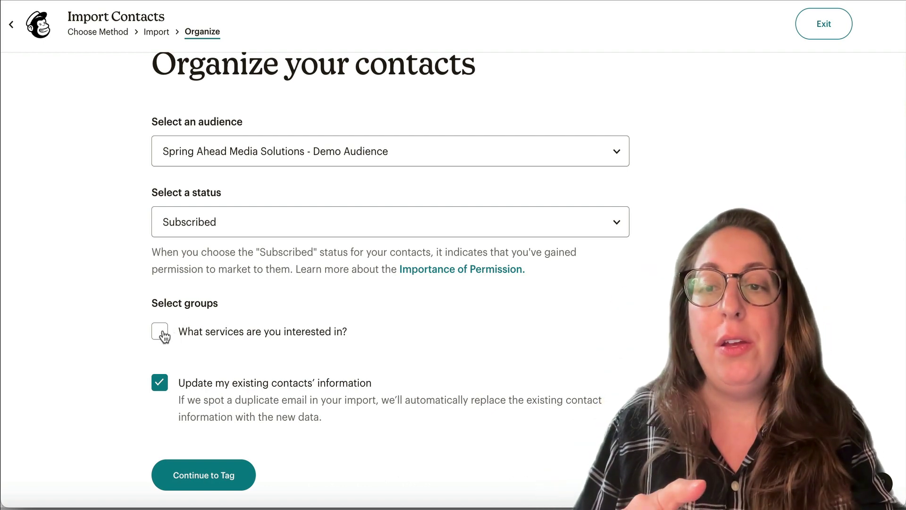
left_click(162, 334)
left_click(160, 333)
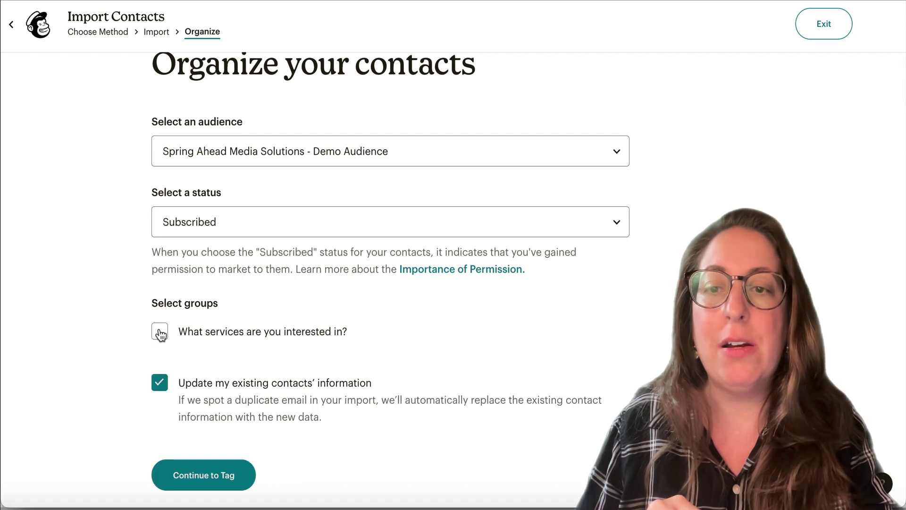
- On the tagging step, create and apply the new tag 'Audience Organization Leads'
left_click(200, 488)
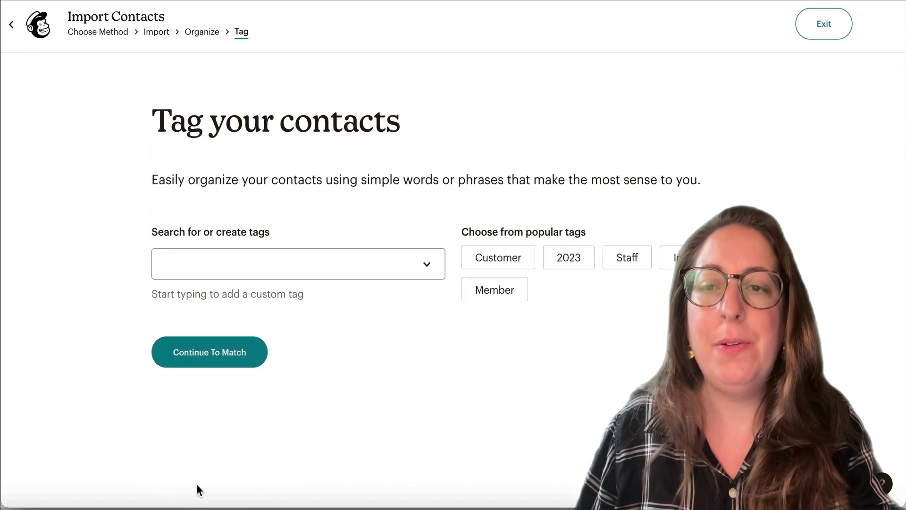
left_click(428, 264)
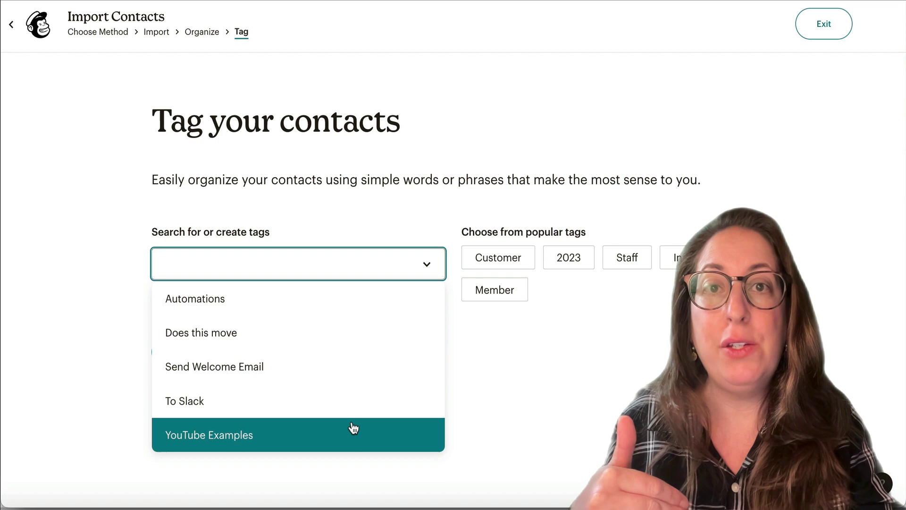
left_click(346, 263)
left_click(107, 268)
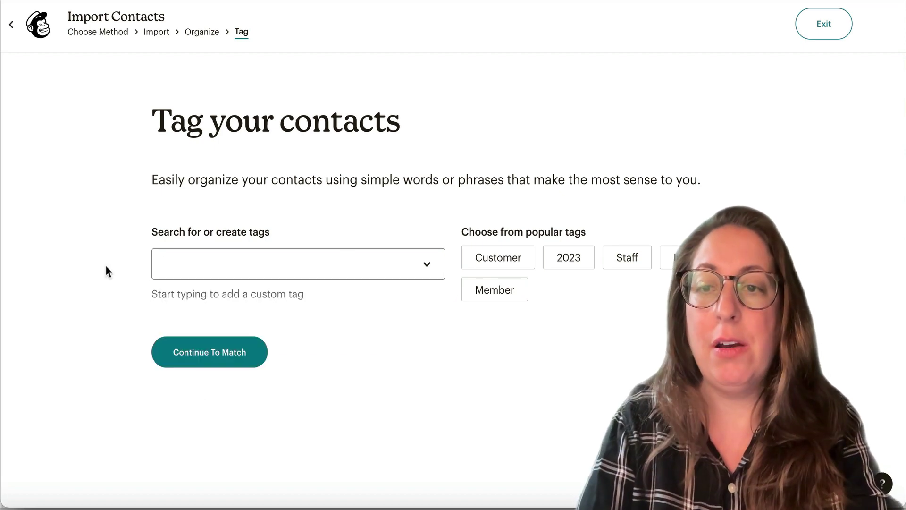
left_click(166, 263)
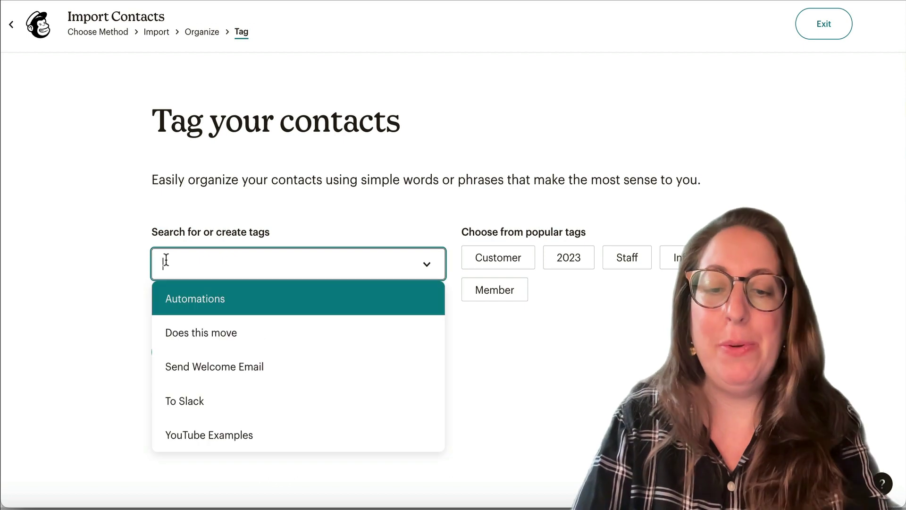
type("Audience Or")
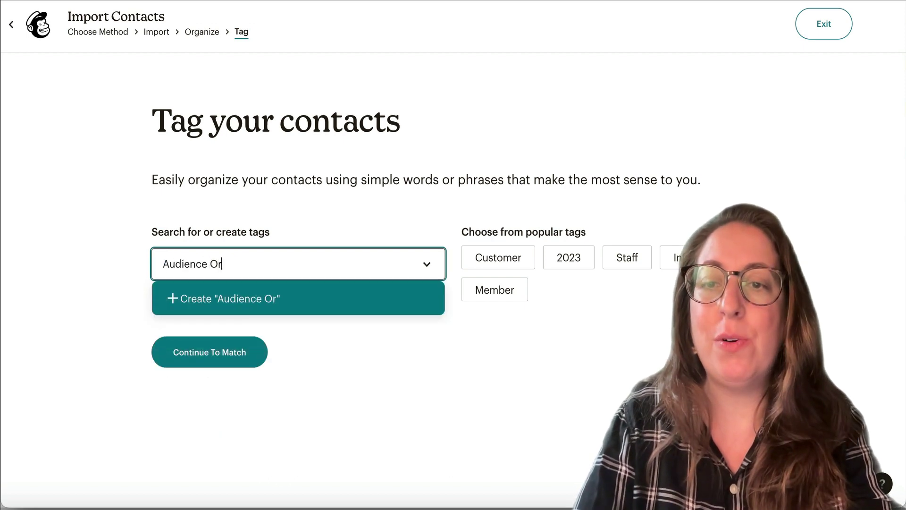
type("ganization ")
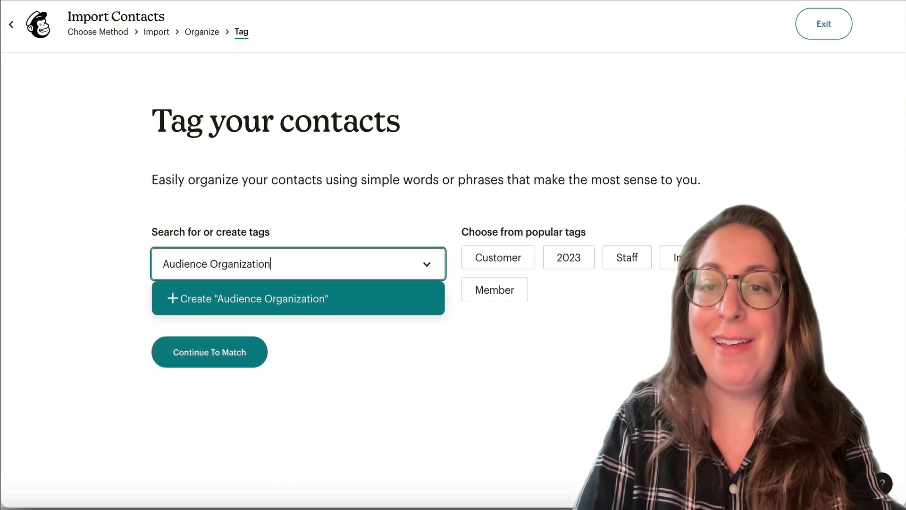
type("Leads")
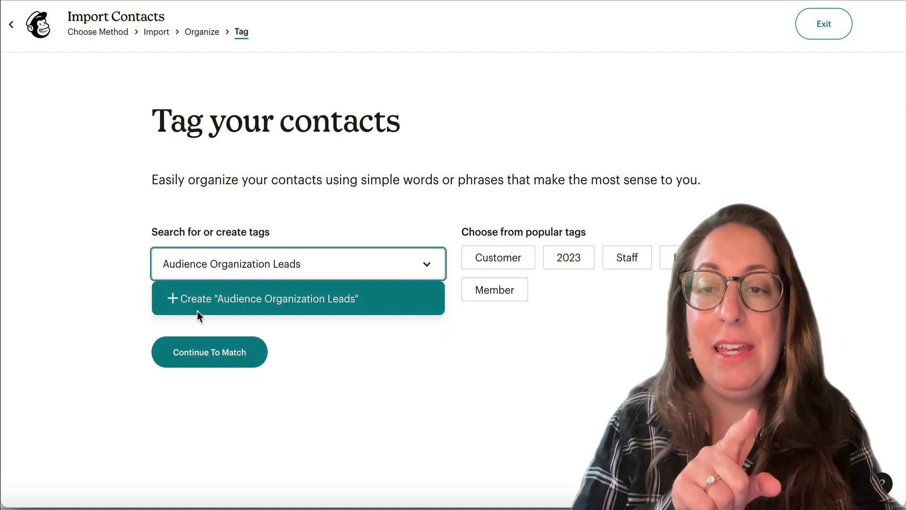
left_click(227, 301)
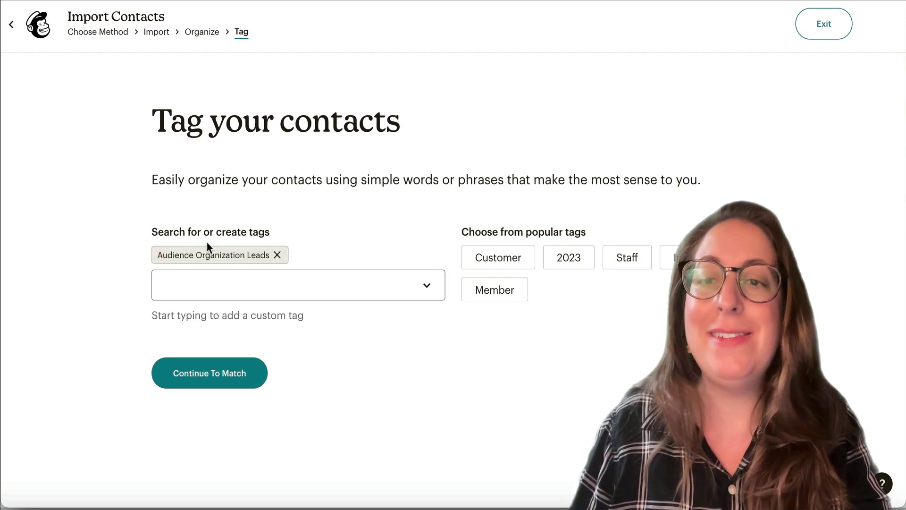
- Accept the column matching and complete the import of the 8 contacts
left_click(191, 378)
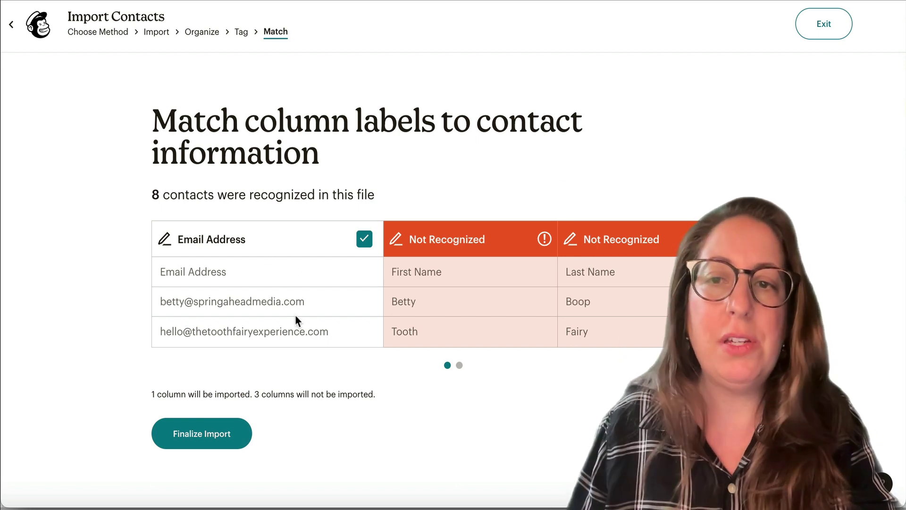
left_click(212, 433)
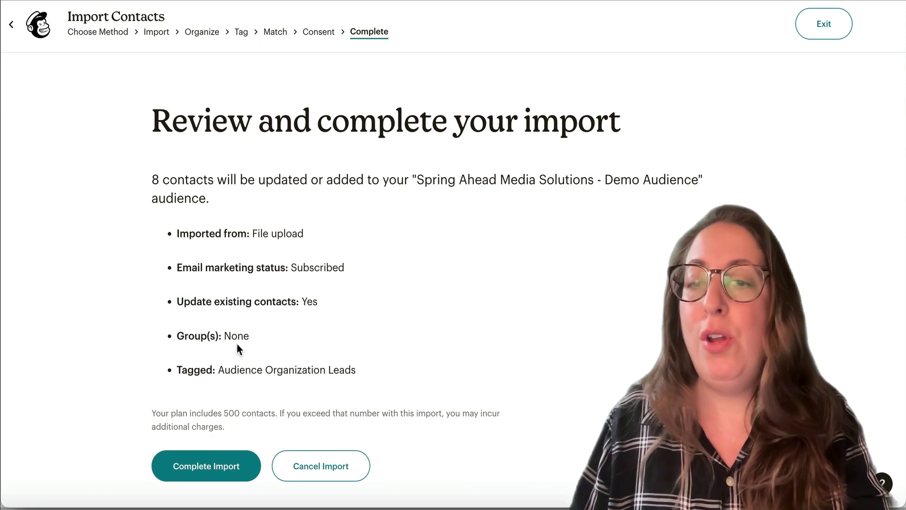
left_click(209, 469)
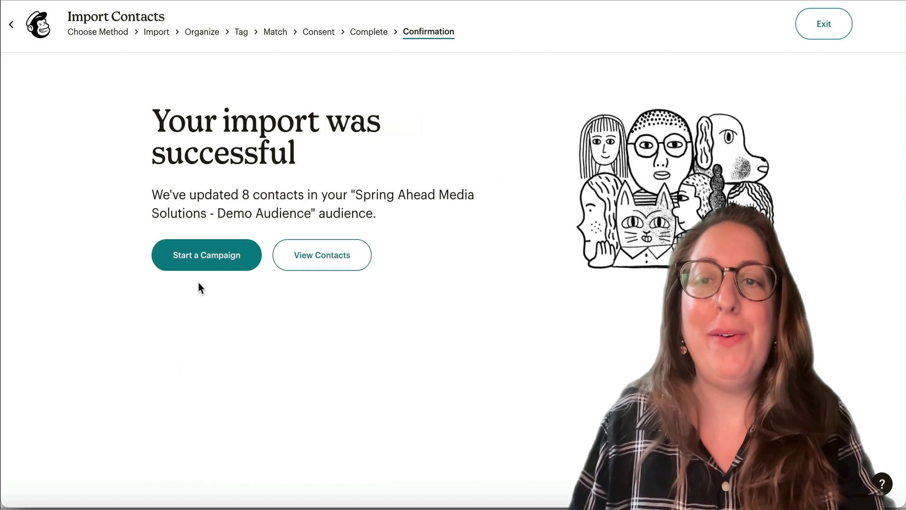
- Go to the audience's contact list and open its Tags page
left_click(324, 259)
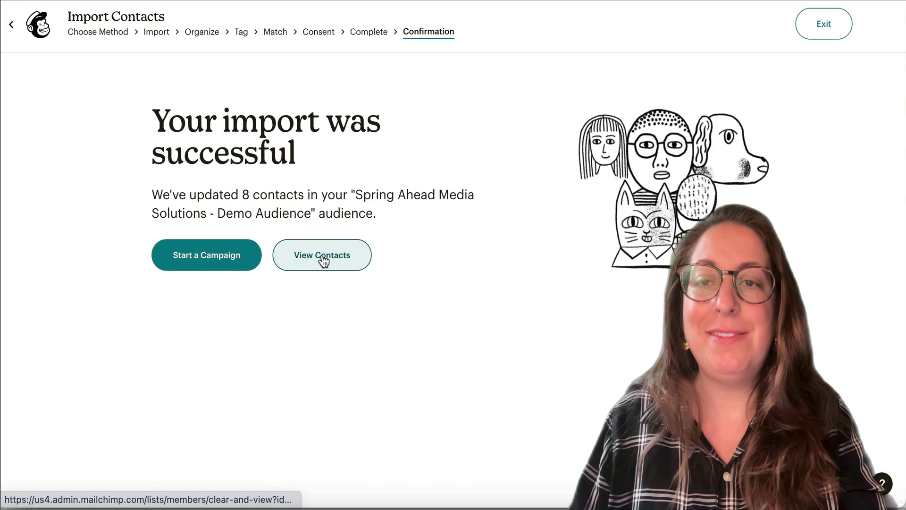
scroll(479, 259, "down", 6)
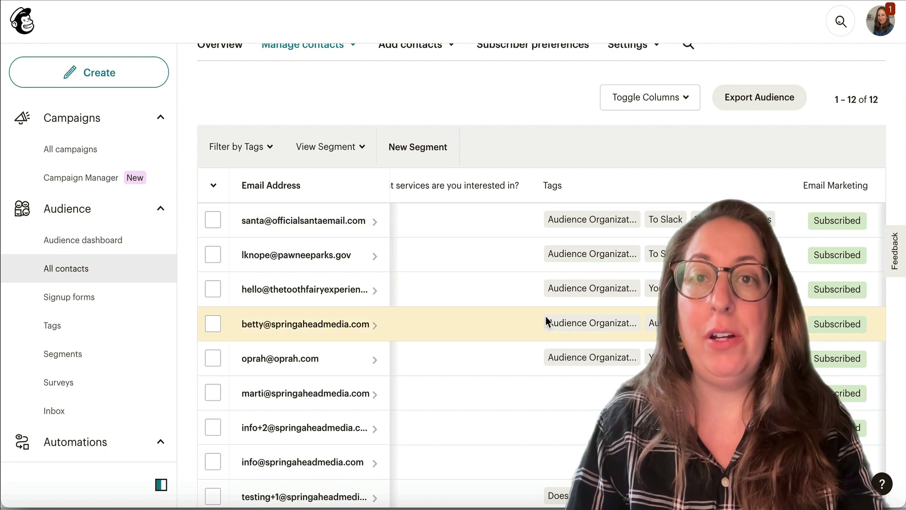
left_click(69, 333)
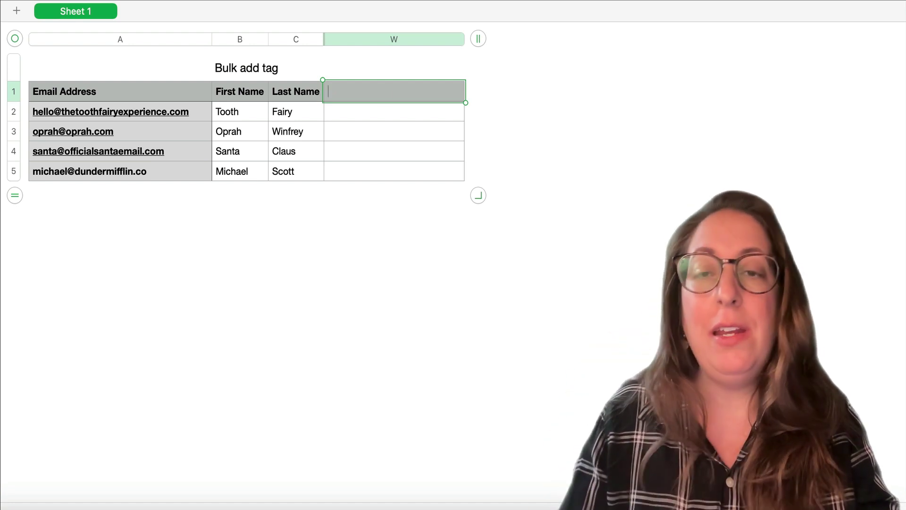
- Add a 'Tags' header in W1 and enter "Customer" as row 2's tag
left_click(386, 94)
type("Tags")
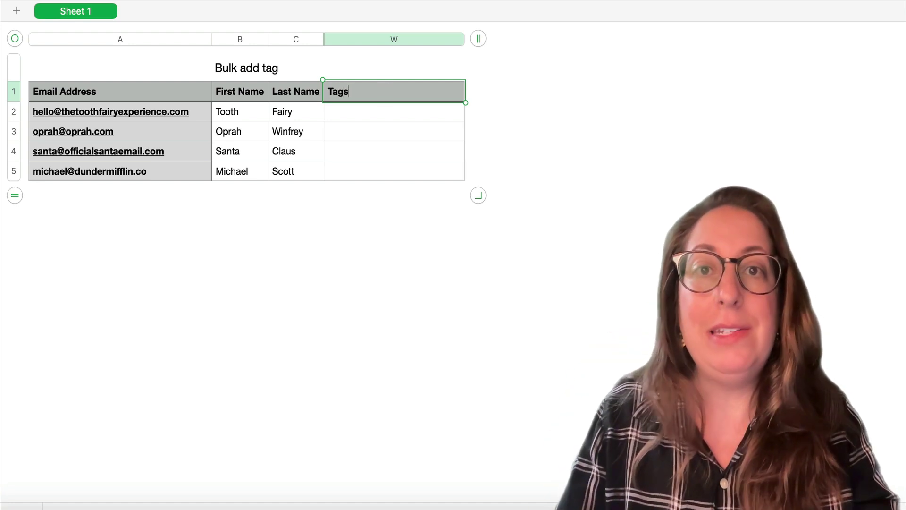
left_click(377, 112)
left_click(377, 112)
type("\"")
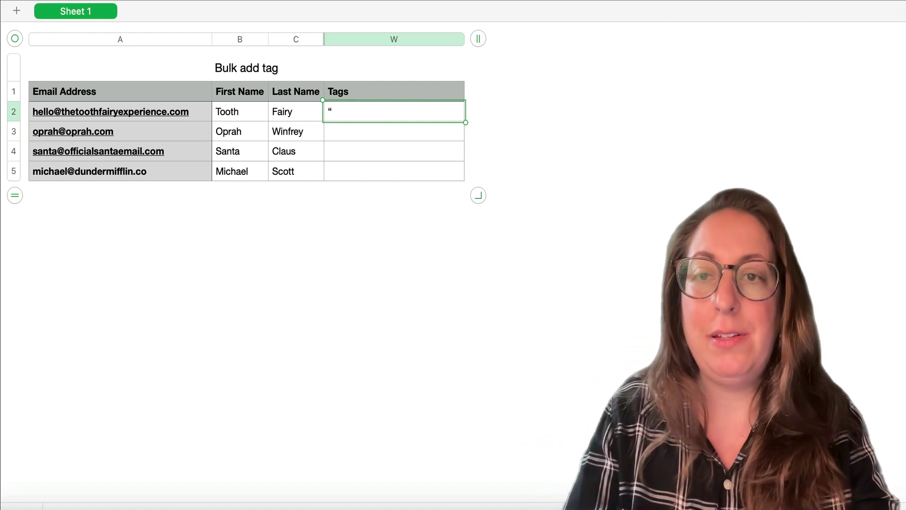
type("Customer”")
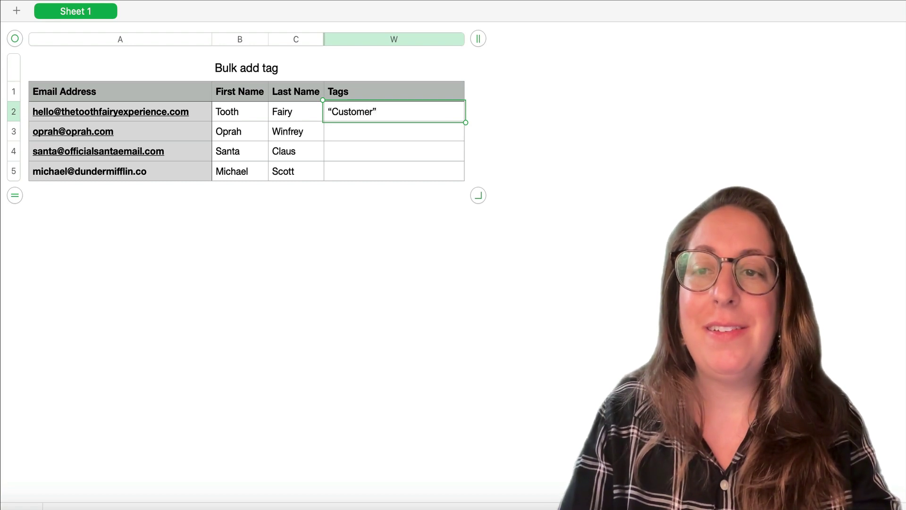
key("Return")
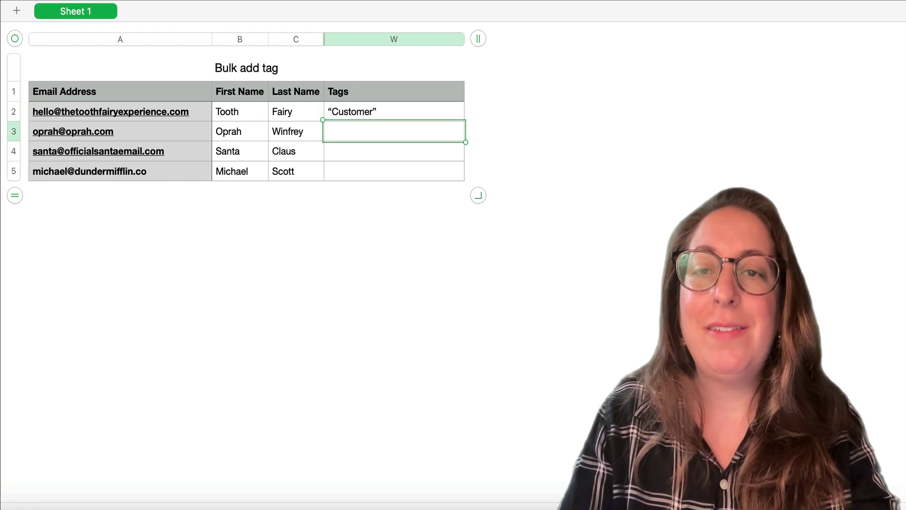
- Fill the following rows' Tags cells with "Customer", removing the space between two tags
type("“Cu")
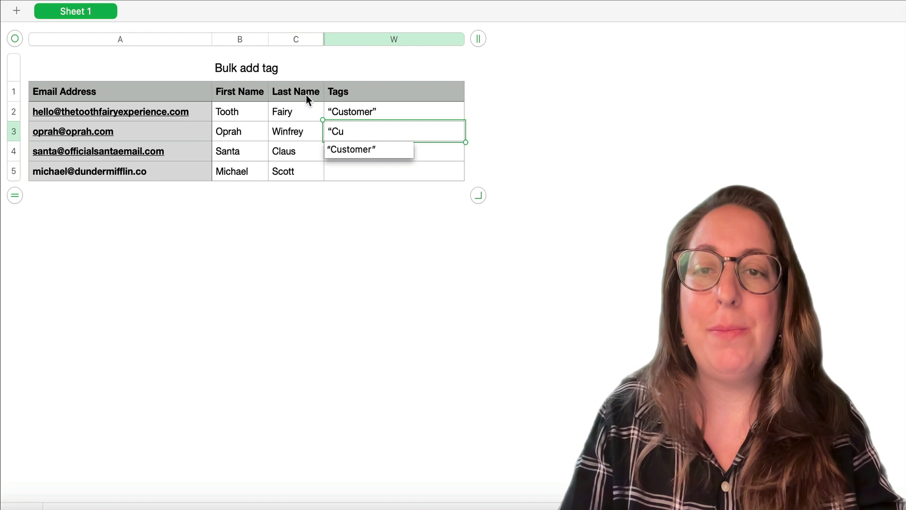
left_click(348, 150)
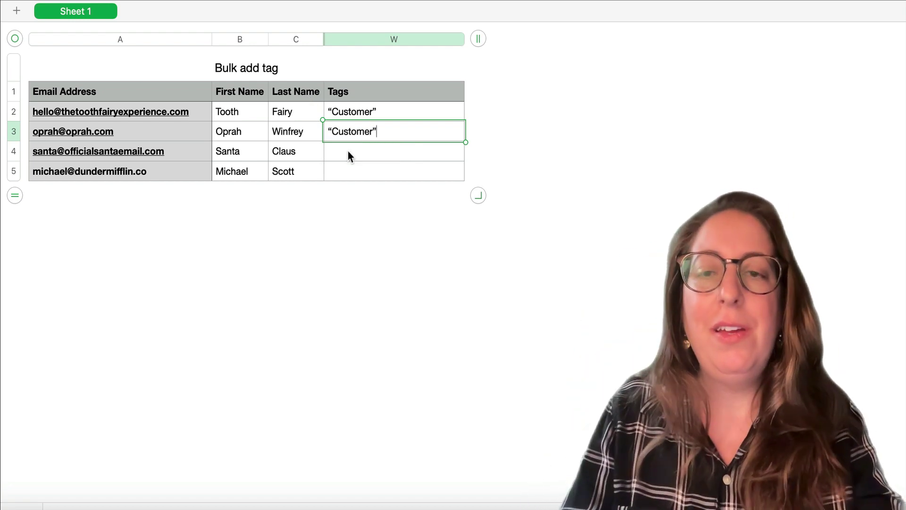
key("Return")
type("“C")
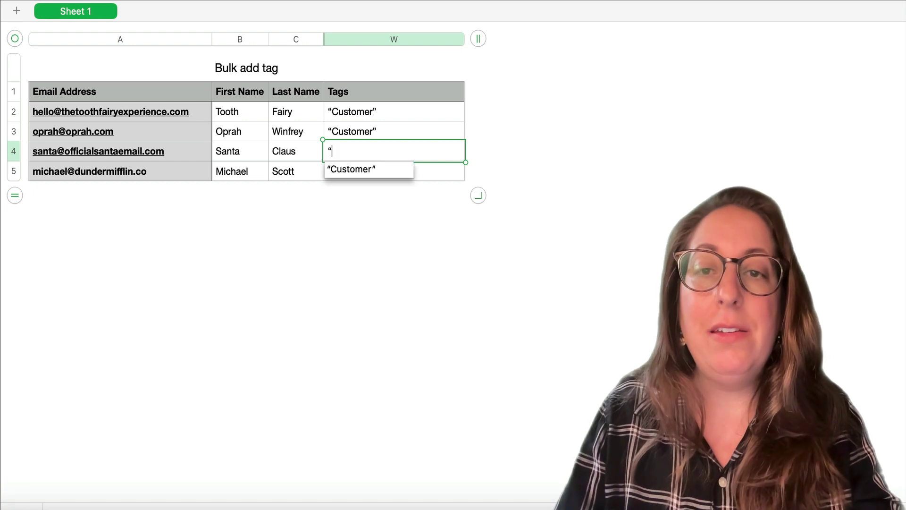
left_click(358, 170)
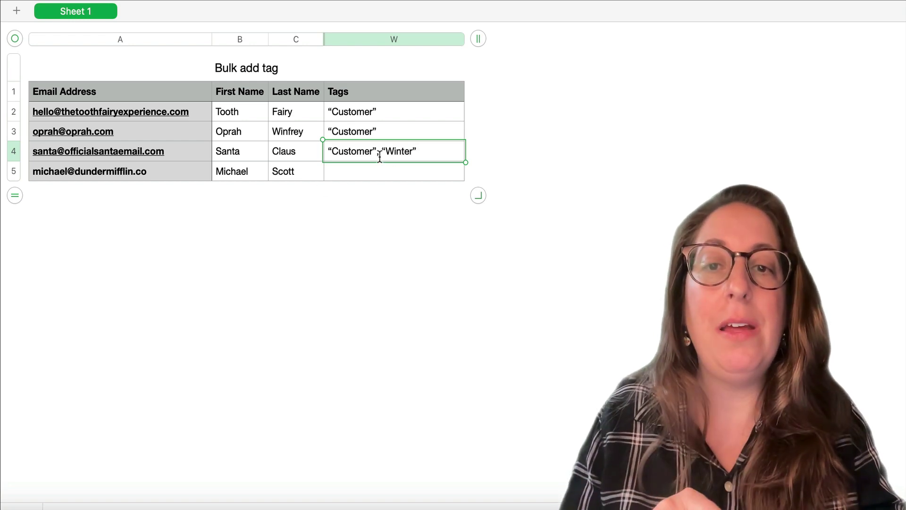
key("BackSpace")
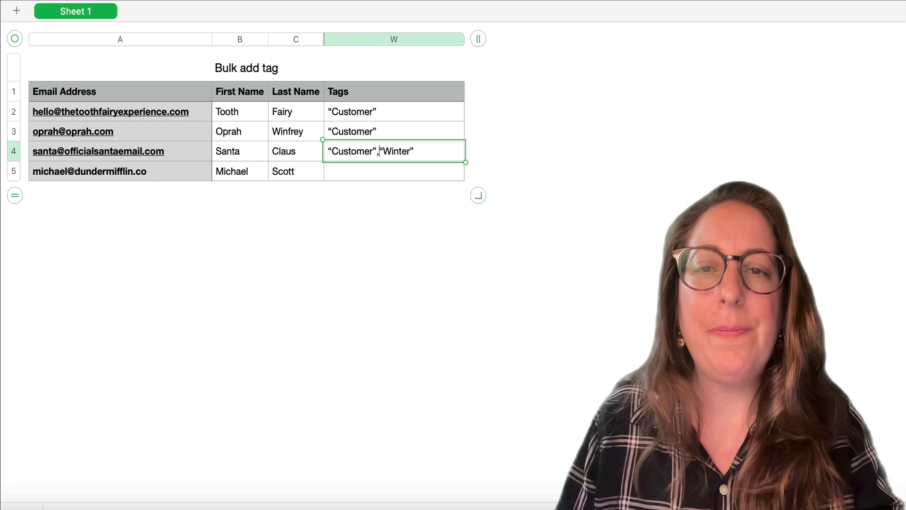
left_click(362, 171)
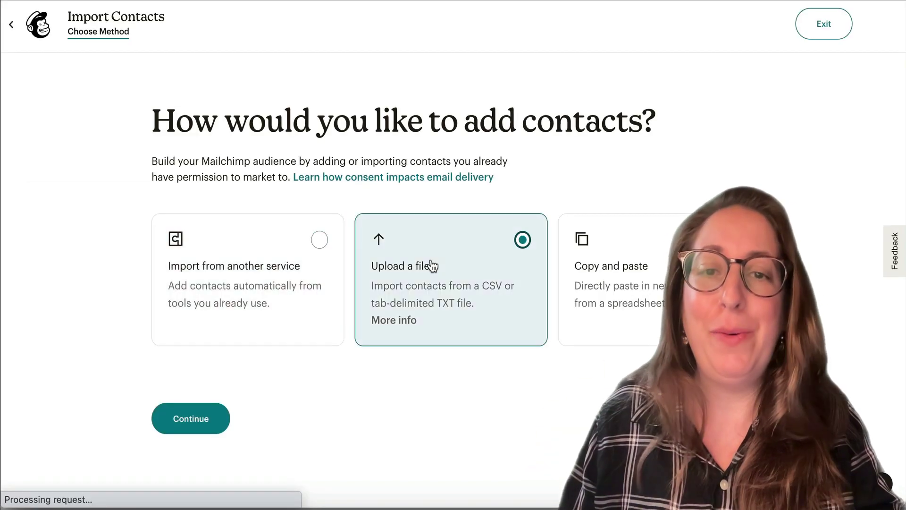
- Upload bulk add tag2.csv and set the import to update existing contacts' information
left_click(206, 412)
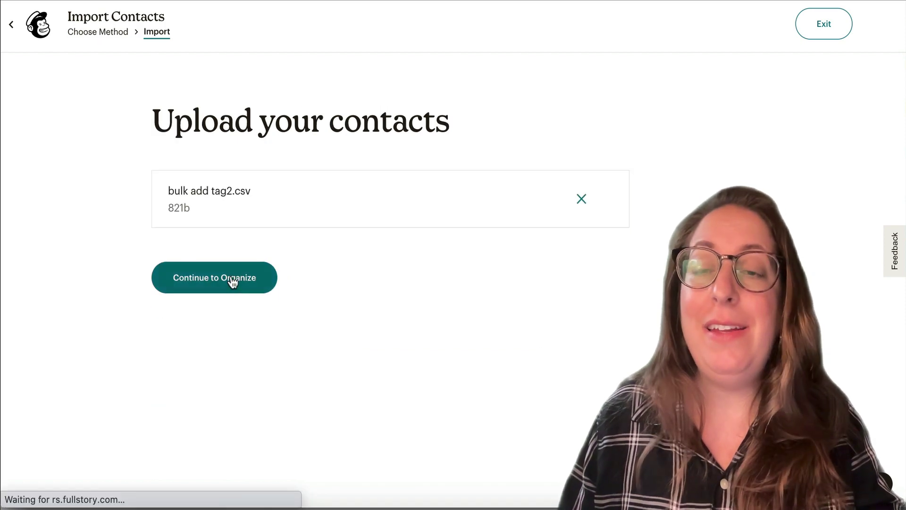
left_click(233, 281)
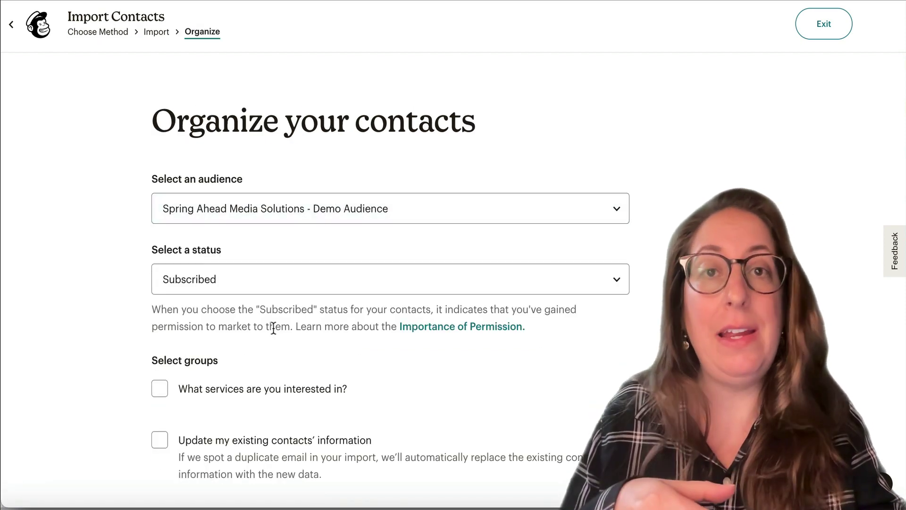
scroll(271, 323, "down", 2)
left_click(161, 382)
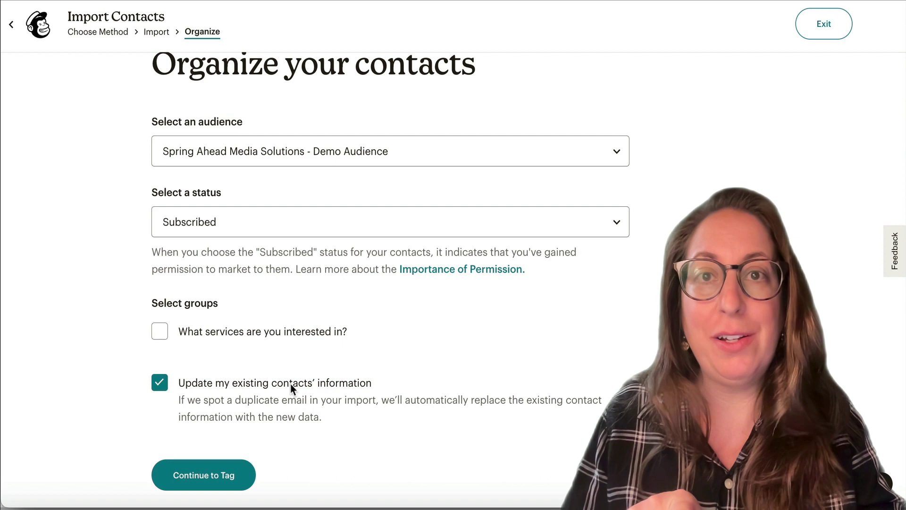
left_click(213, 477)
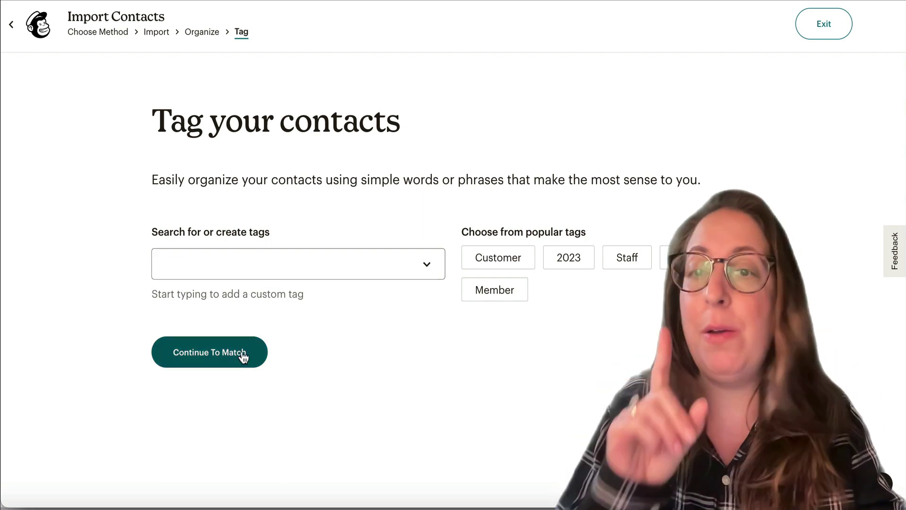
- Skip extra tags, check the Tags column in the matching step, and finalize the import
left_click(239, 355)
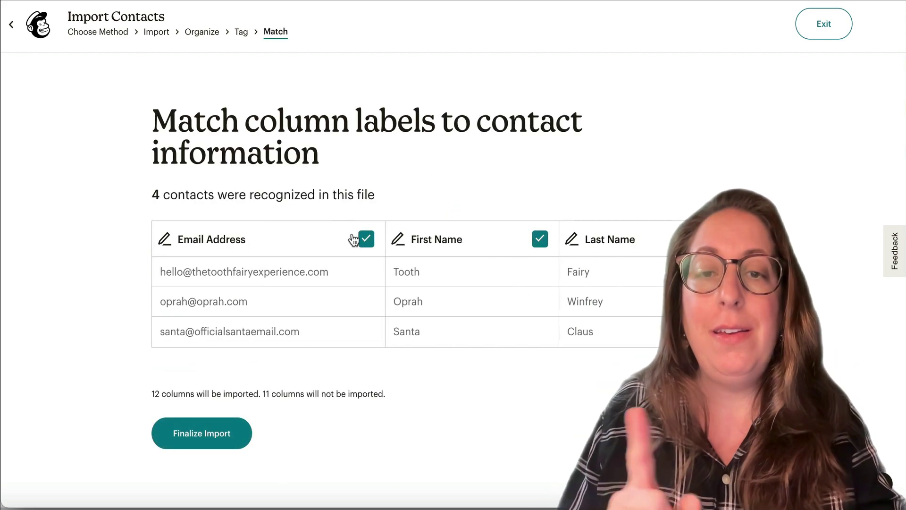
scroll(401, 283, "right", 15)
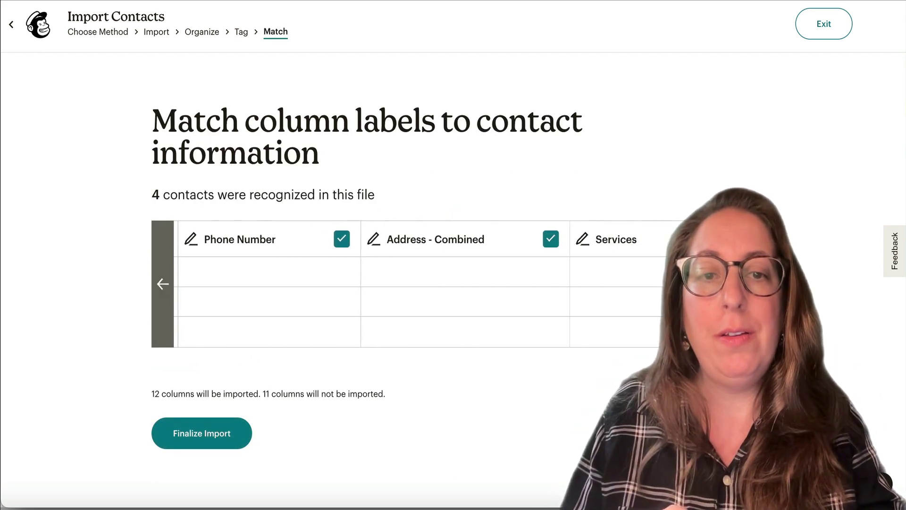
scroll(510, 236, "right", 15)
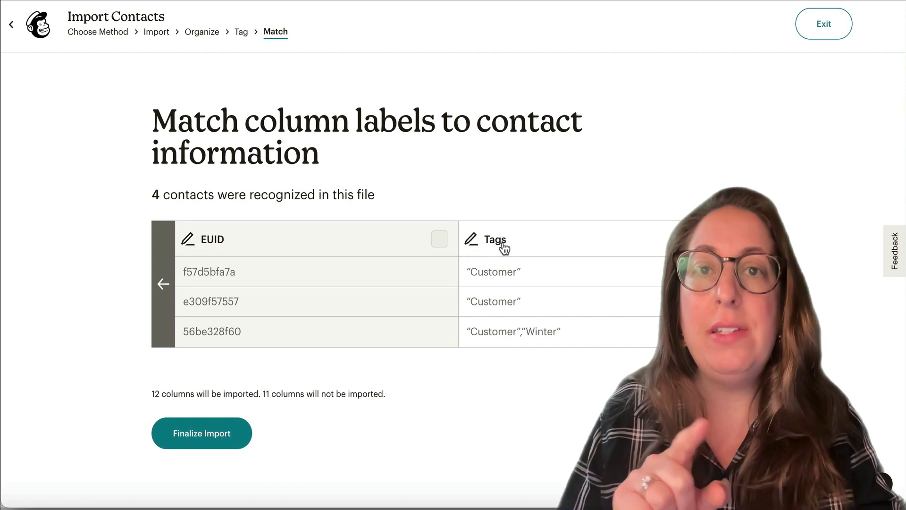
left_click(221, 436)
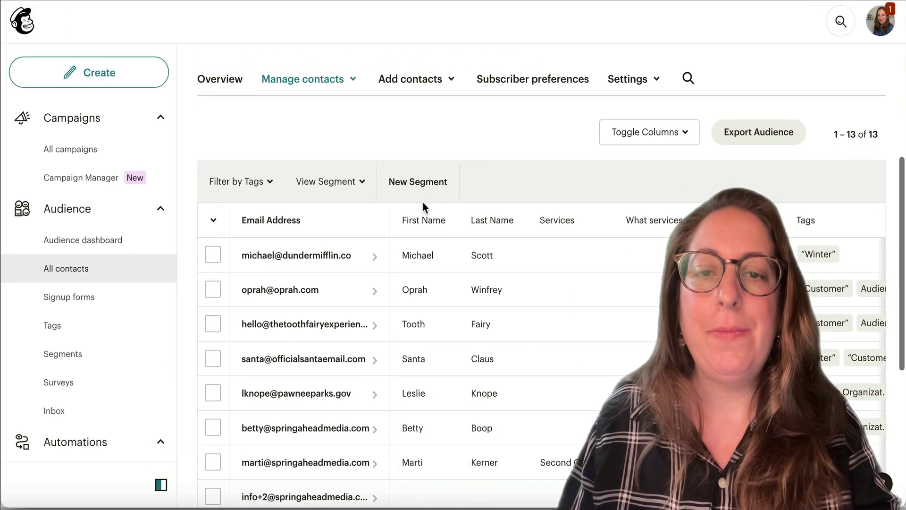
- Check the All contacts Tags column for Customer and Winter tags, then go to Segments
scroll(421, 199, "down", 1)
scroll(467, 231, "right", 3)
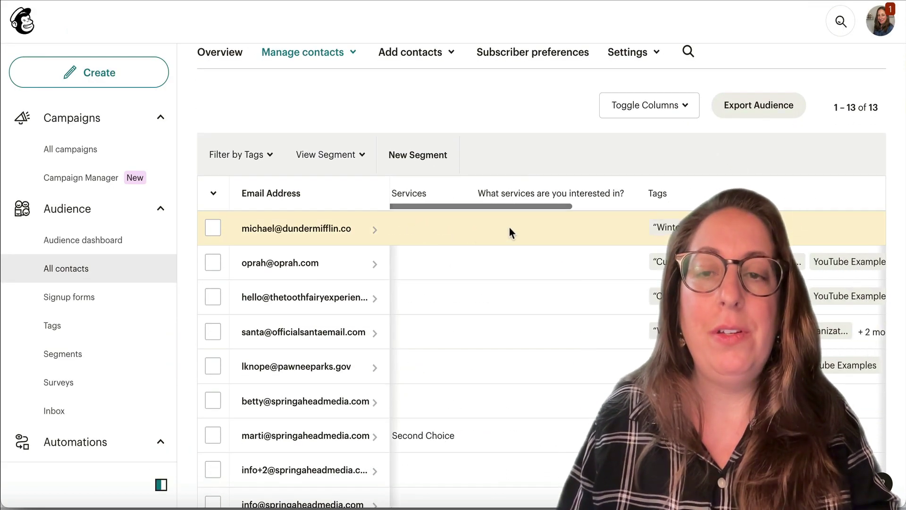
scroll(509, 230, "right", 4)
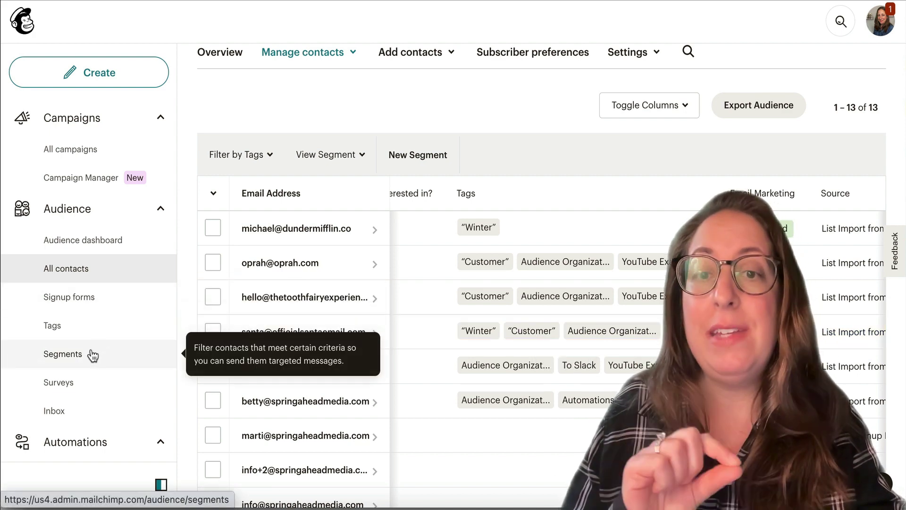
left_click(92, 355)
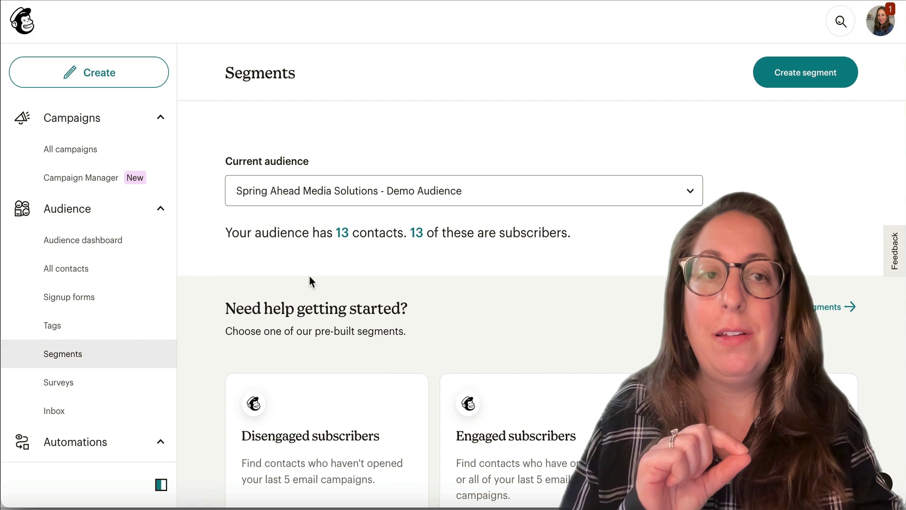
- Create a new segment named 'Add a Tag' and bring up its filter list
left_click(781, 79)
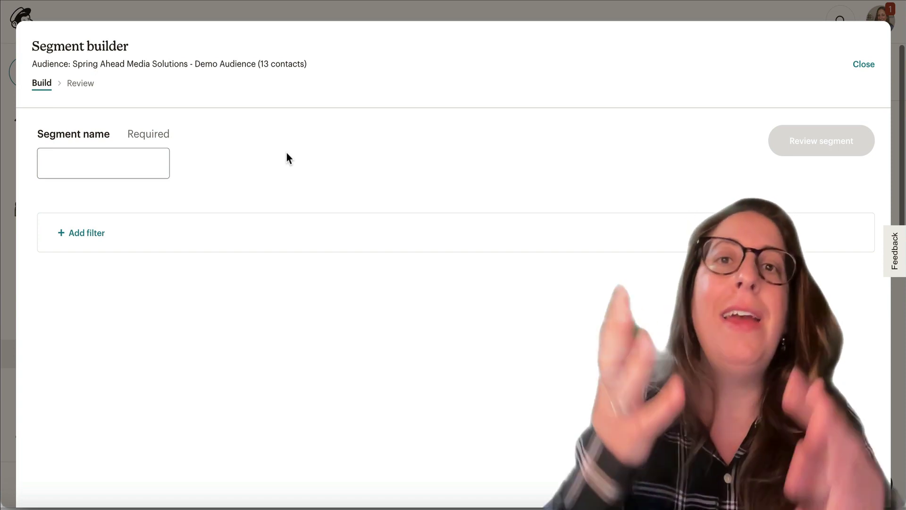
left_click(122, 162)
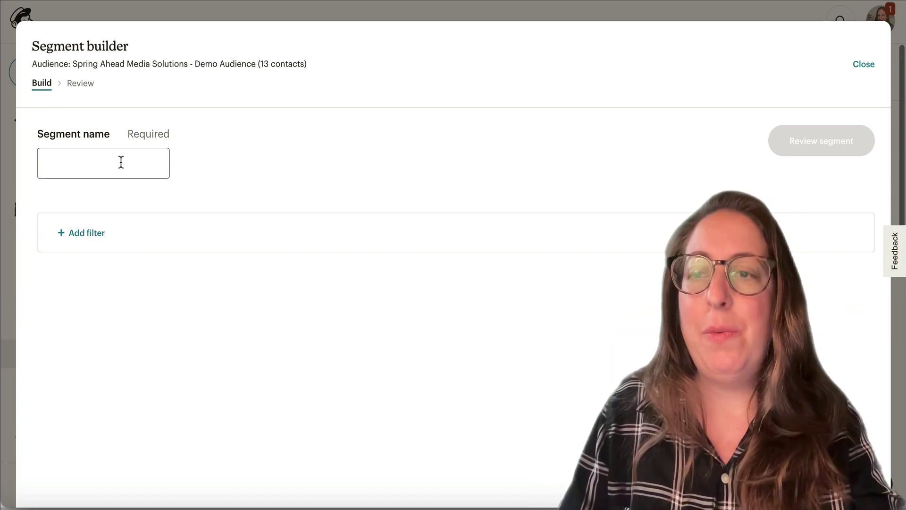
type("Add a Tag")
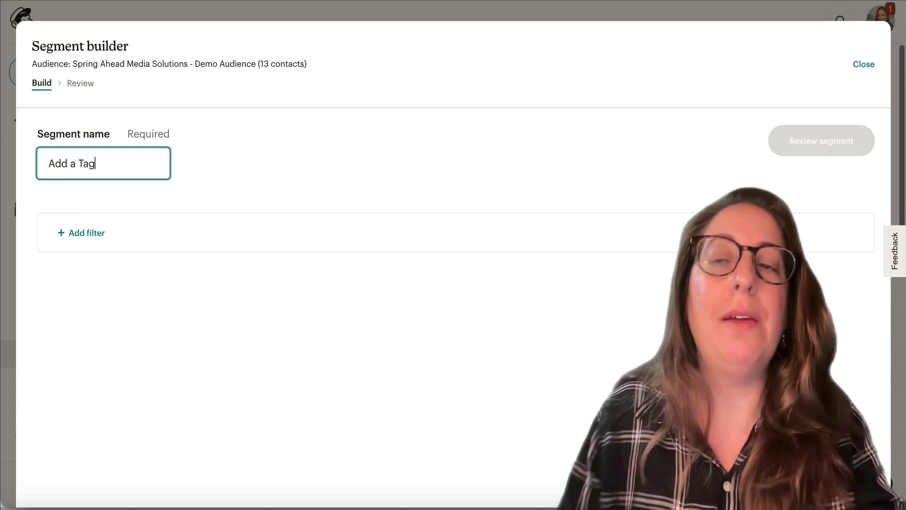
left_click(85, 235)
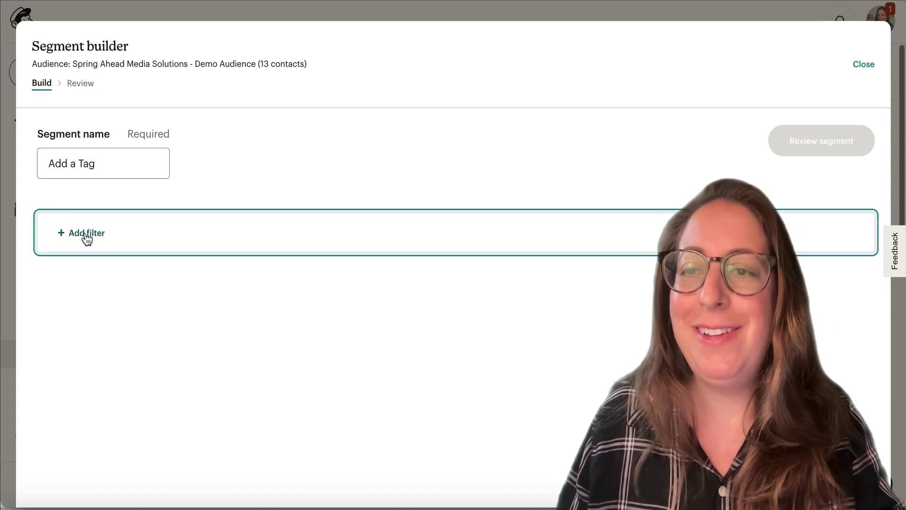
- Add a Date added filter from the acquisition filters to the 'Add a Tag' segment
scroll(85, 233, "down", 5)
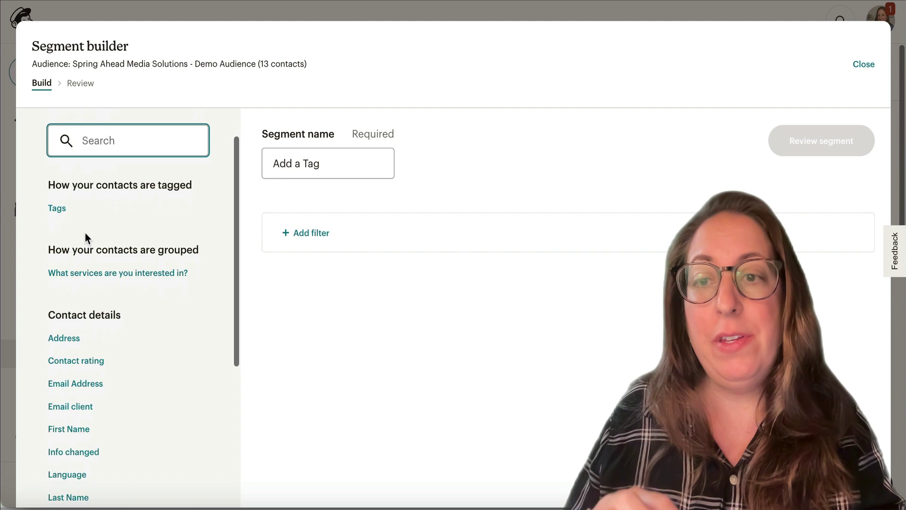
scroll(85, 233, "down", 5)
scroll(85, 233, "up", 10)
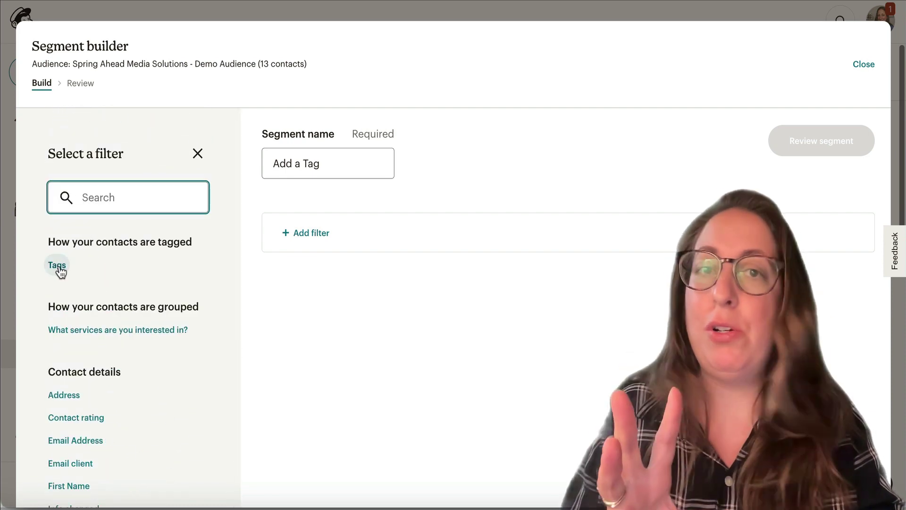
scroll(59, 269, "down", 1)
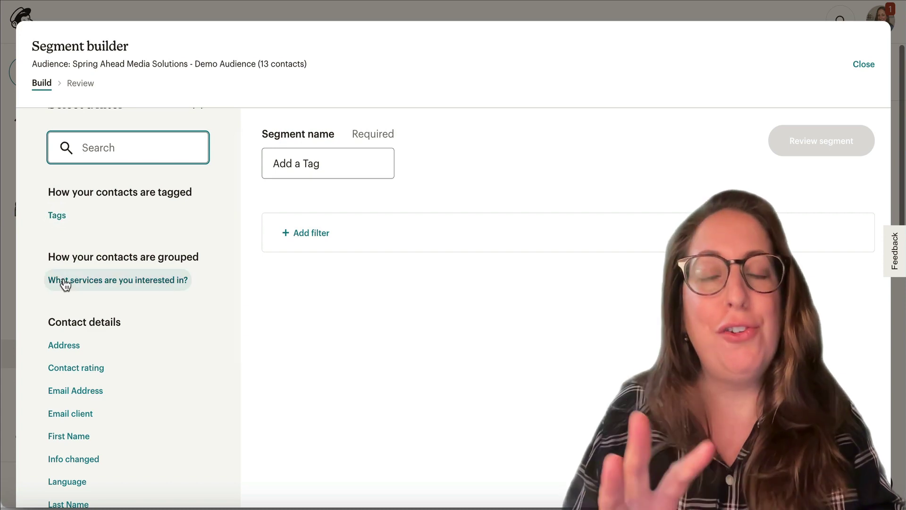
scroll(63, 285, "down", 3)
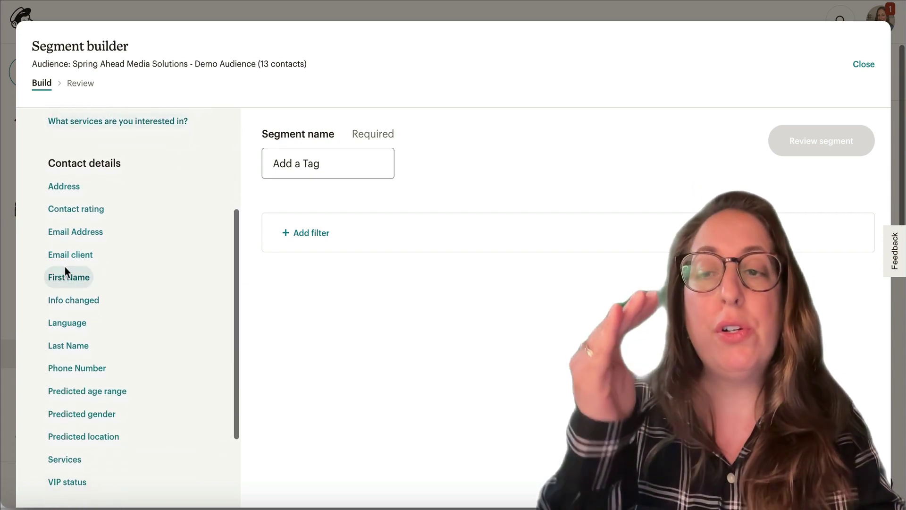
scroll(67, 261, "down", 2)
scroll(67, 267, "up", 1)
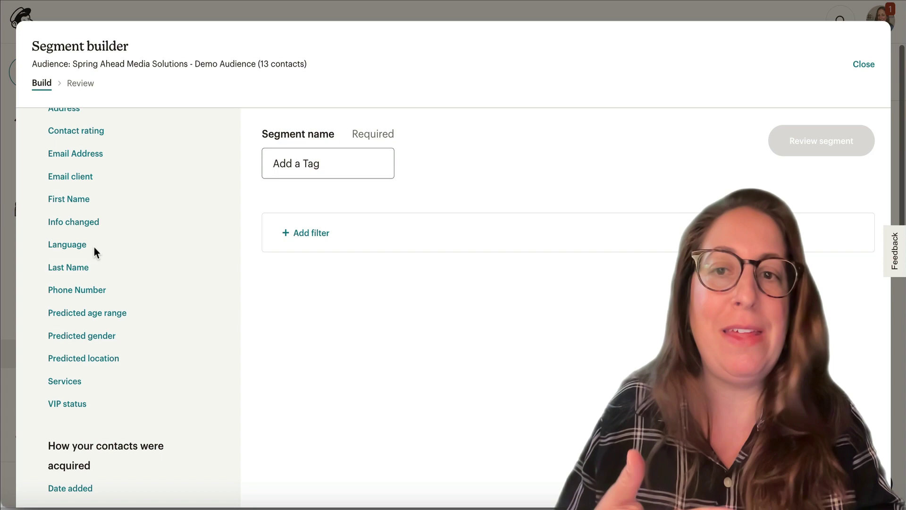
scroll(136, 271, "down", 5)
scroll(111, 267, "down", 1)
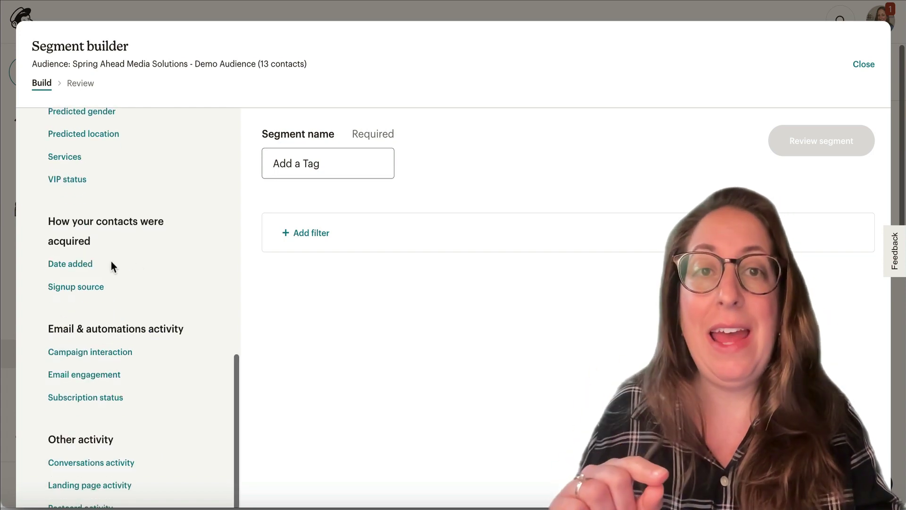
scroll(112, 267, "down", 1)
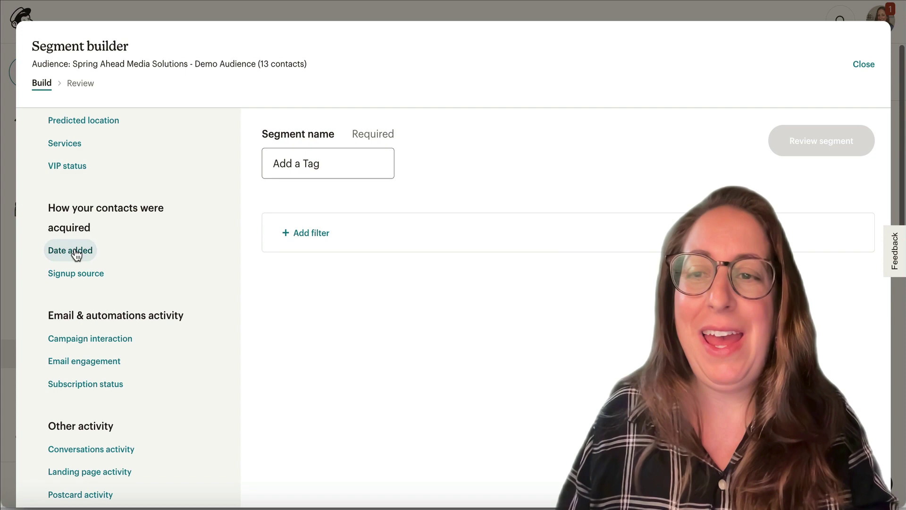
left_click(76, 253)
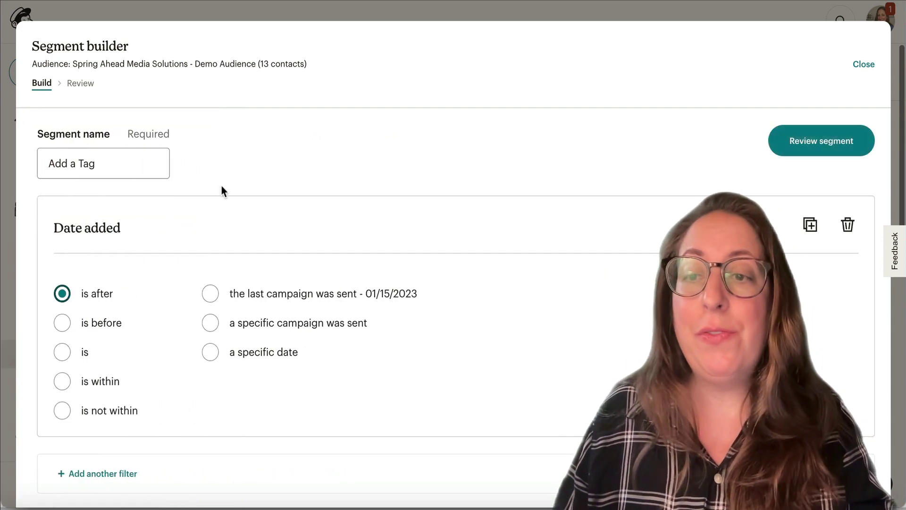
- Filter to contacts added before 06-06-2023 who did not open any of the last 5 campaigns, then review the segment
left_click(63, 324)
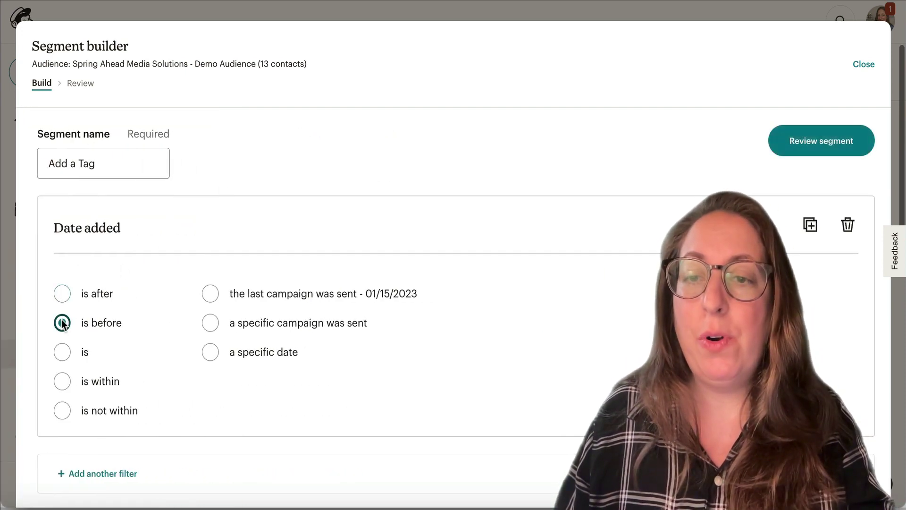
left_click(212, 351)
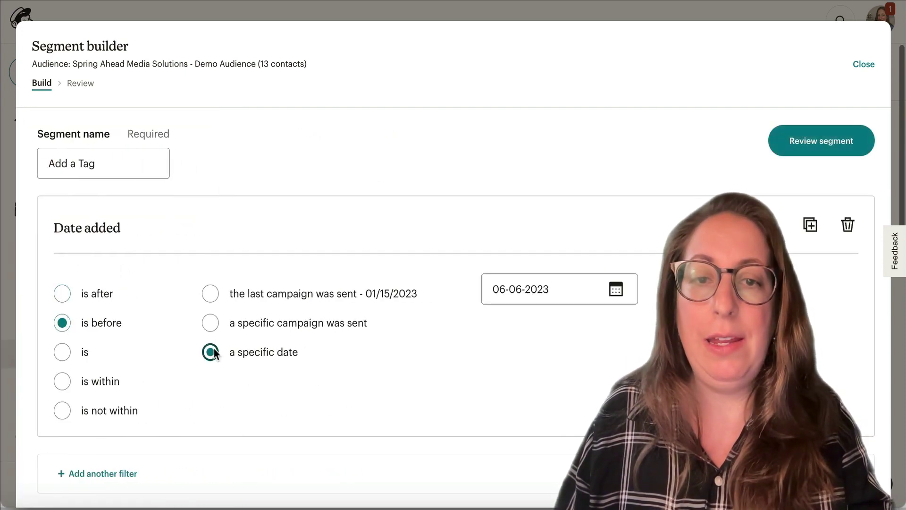
left_click(116, 473)
scroll(123, 378, "down", 10)
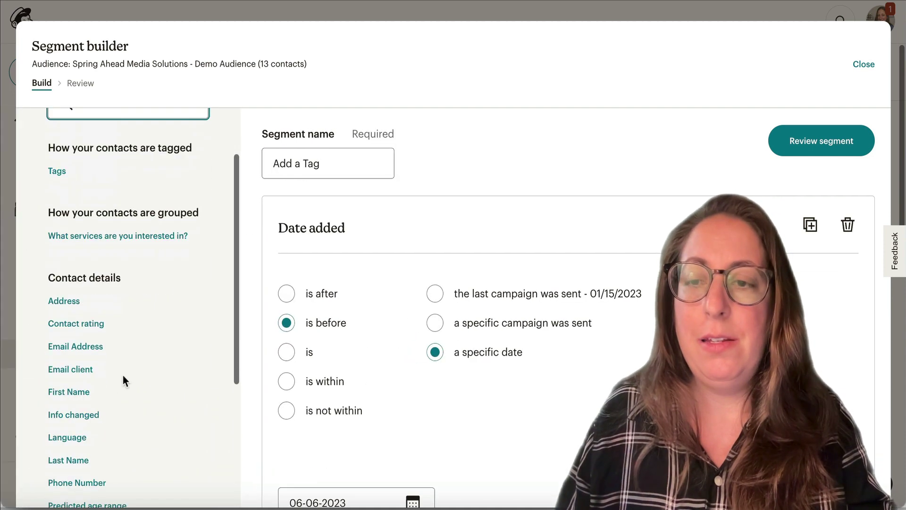
left_click(109, 336)
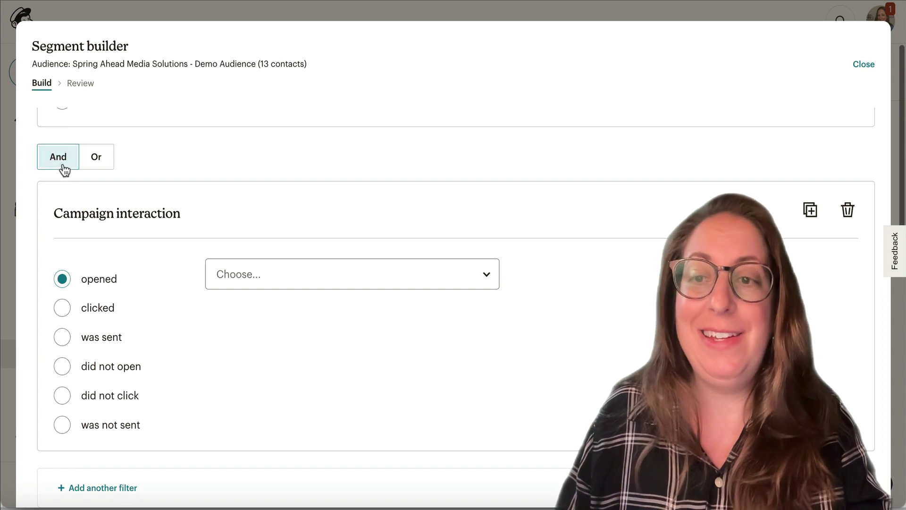
left_click(62, 370)
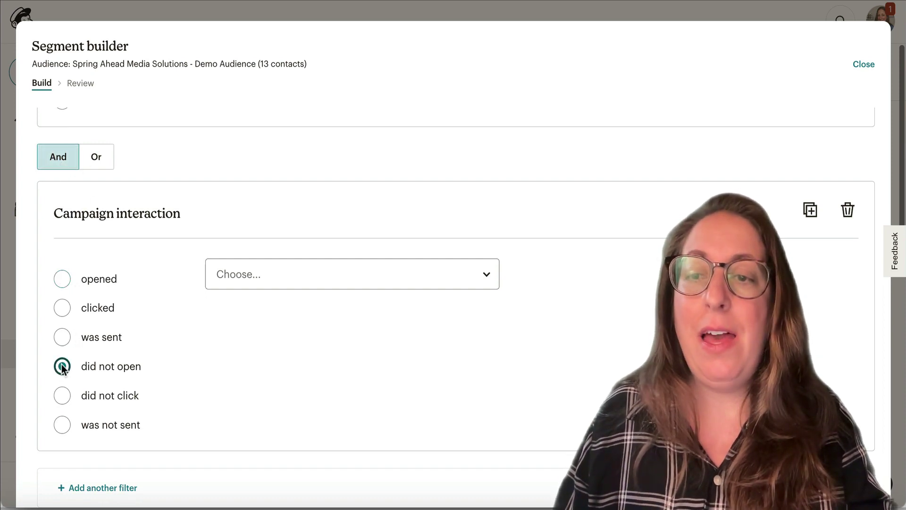
left_click(250, 283)
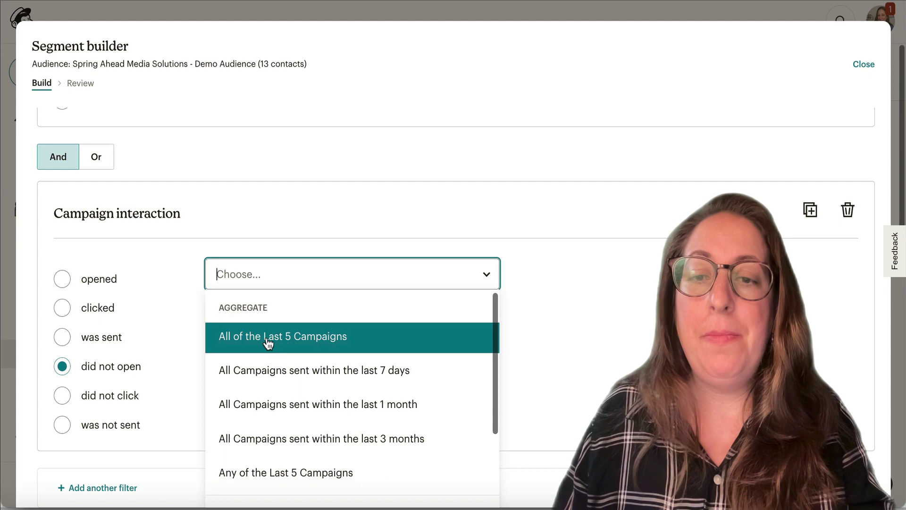
scroll(274, 430, "down", 2)
left_click(277, 432)
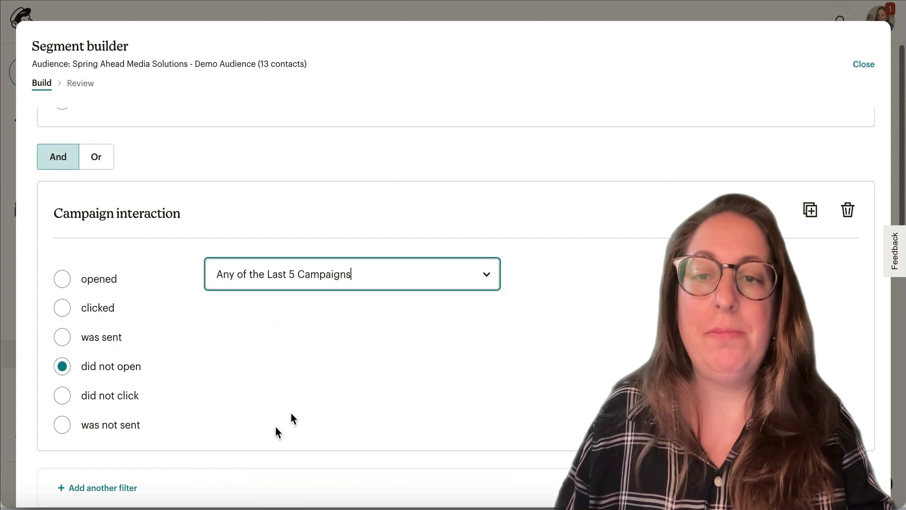
scroll(546, 284, "up", 5)
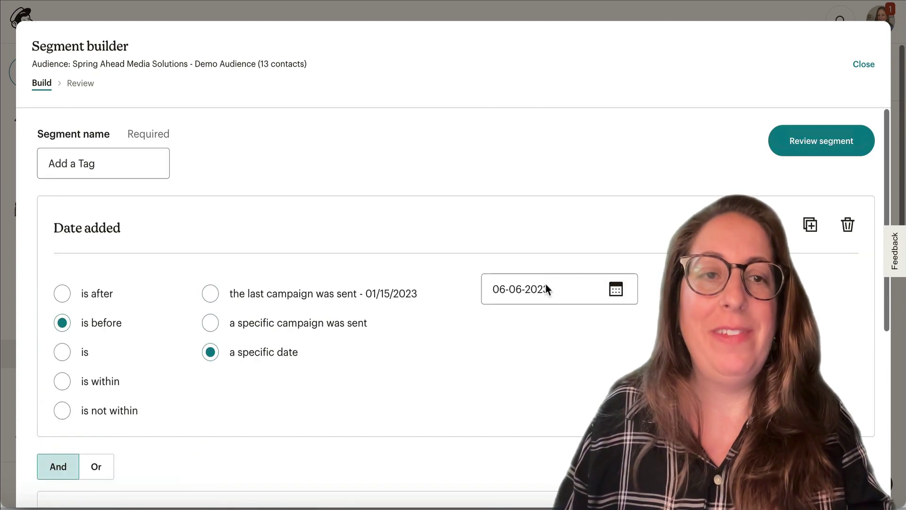
left_click(811, 135)
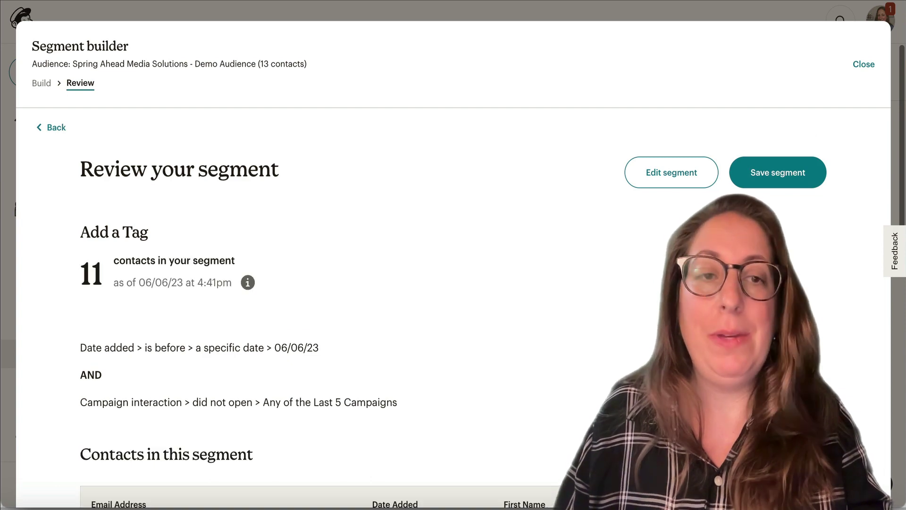
- Save the 'Add a Tag' segment containing 11 contacts so it appears under Saved by you
left_click(763, 178)
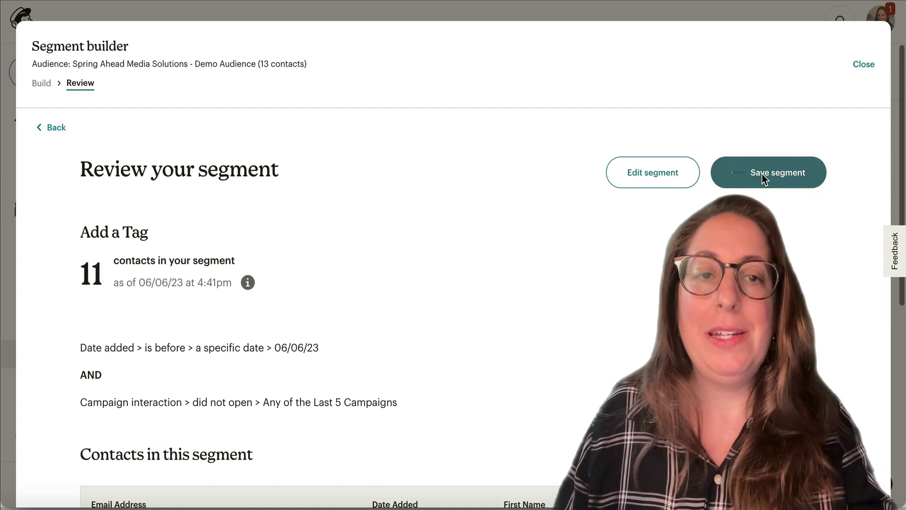
scroll(418, 267, "down", 5)
scroll(329, 304, "down", 6)
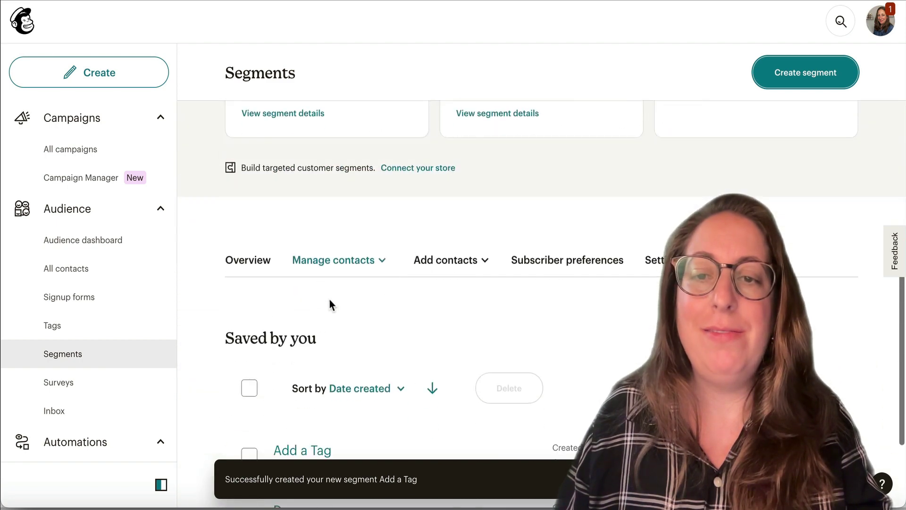
- Open the 'Add a Tag' segment's contacts and select all 11 of them
left_click(308, 330)
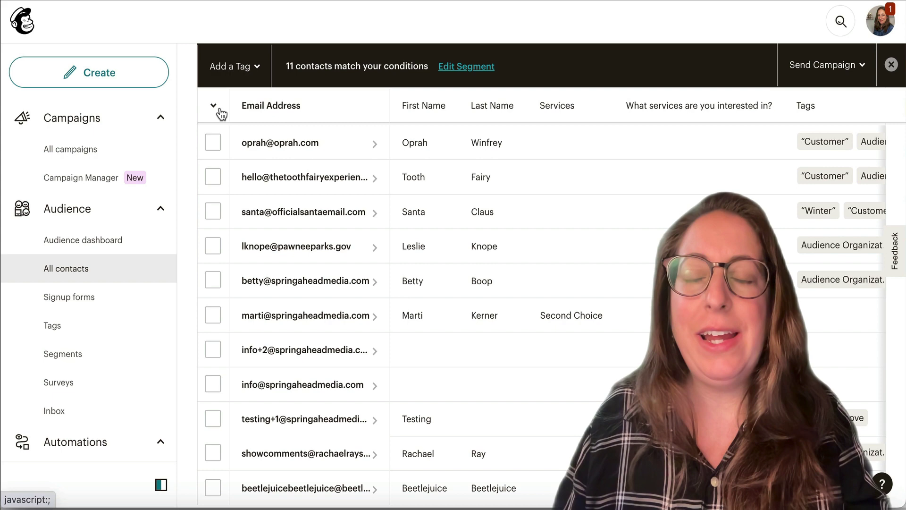
left_click(215, 107)
left_click(228, 163)
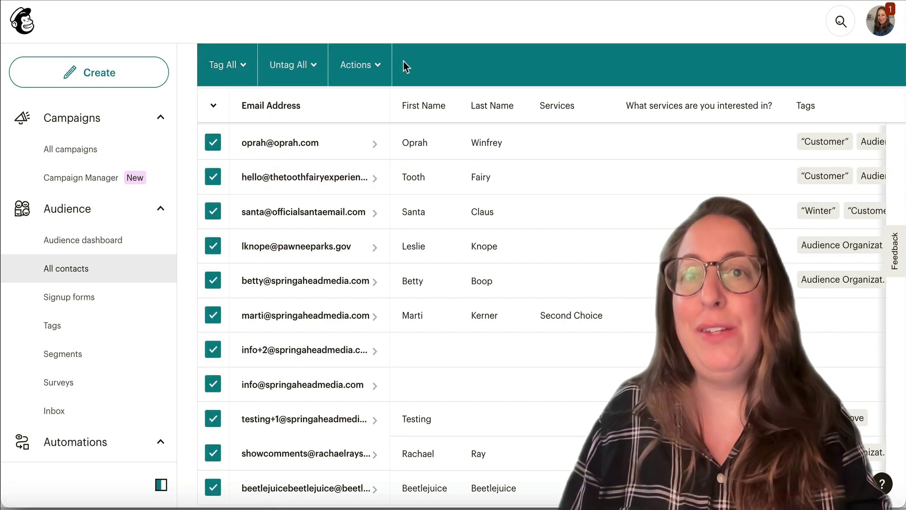
- Create a new 'Inactive' tag and apply it to all selected contacts
left_click(231, 68)
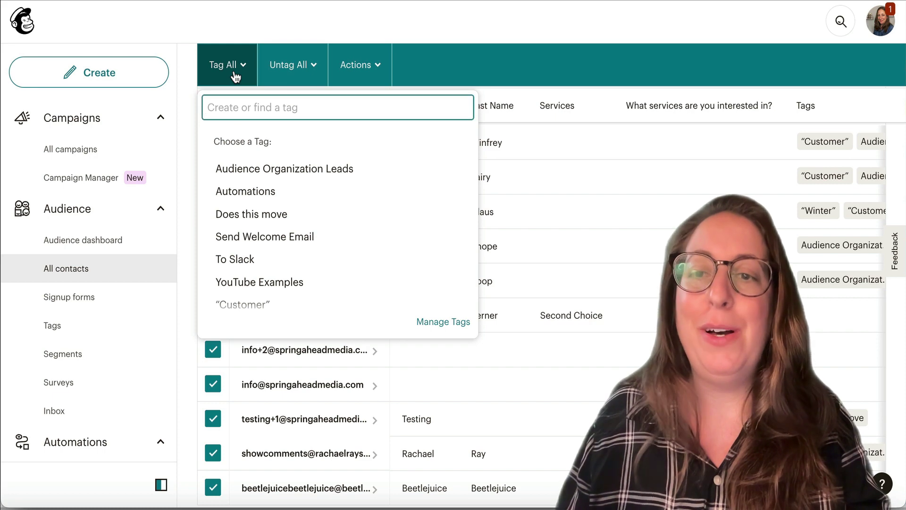
scroll(282, 169, "down", 1)
scroll(282, 169, "down", 1)
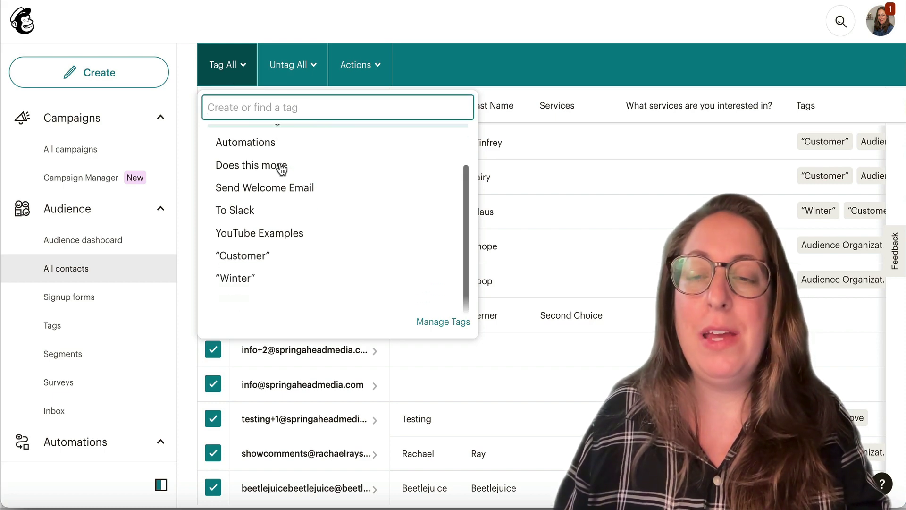
scroll(279, 168, "up", 2)
type("Inactive")
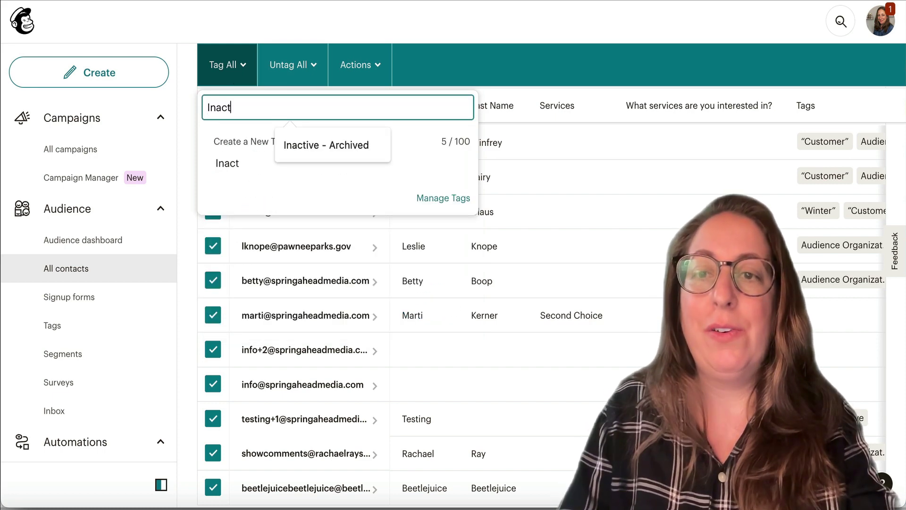
left_click(236, 162)
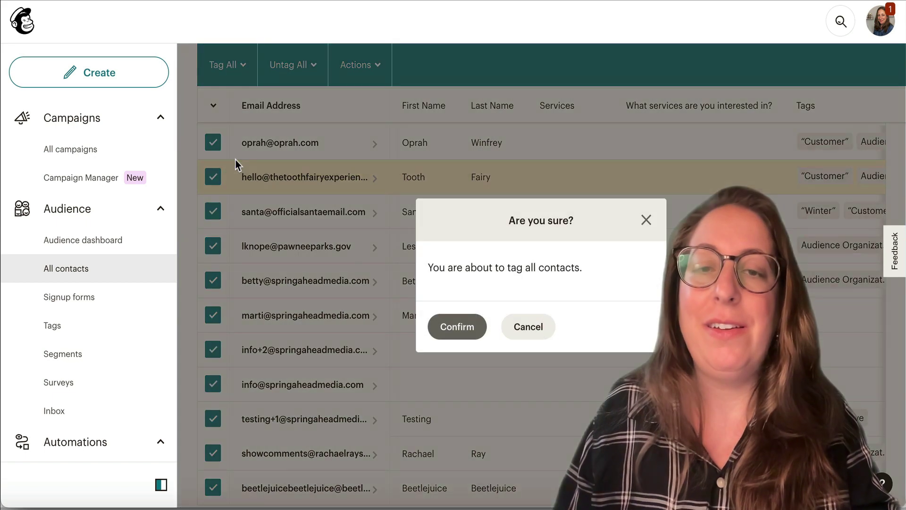
left_click(452, 333)
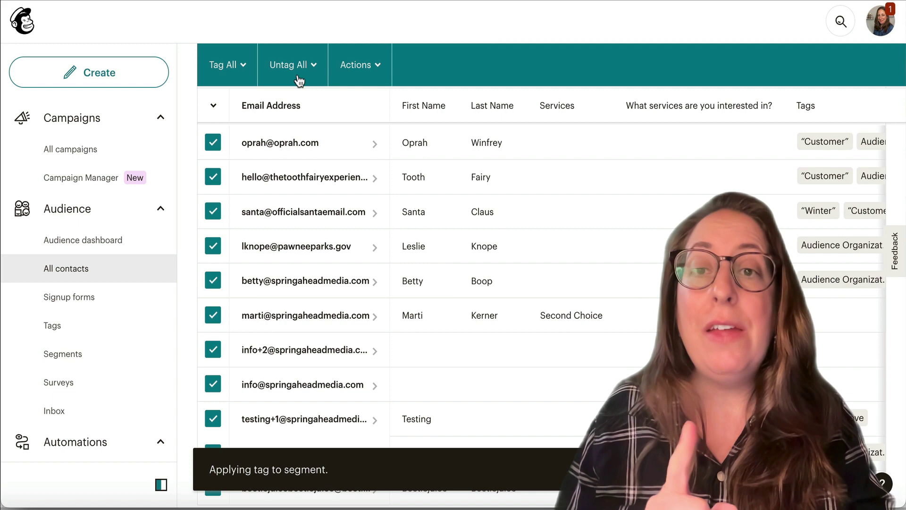
- Review the Untag All list, then the Actions menu's Remove from group option
left_click(289, 69)
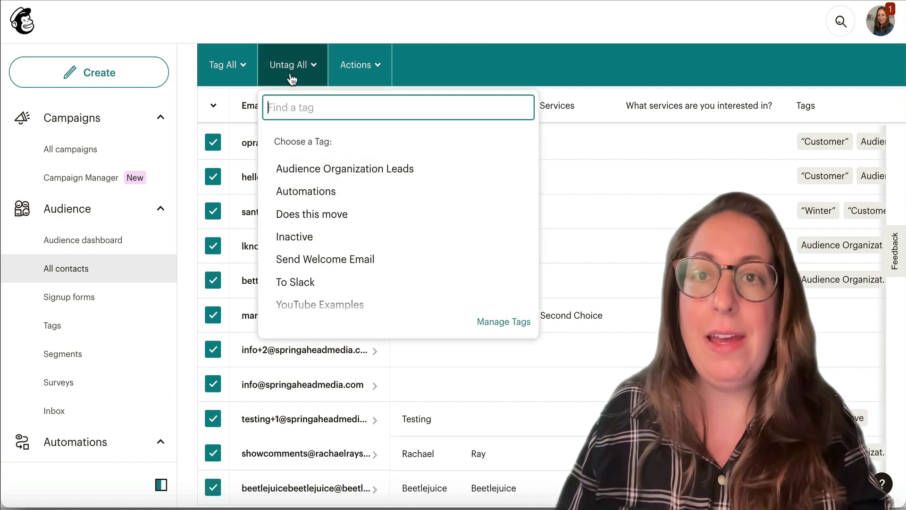
left_click(292, 75)
left_click(358, 68)
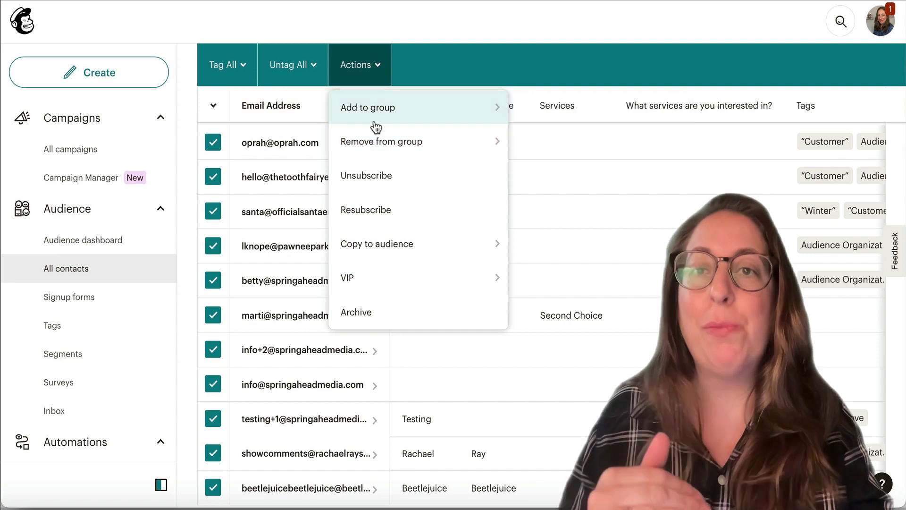
mouse_move(377, 132)
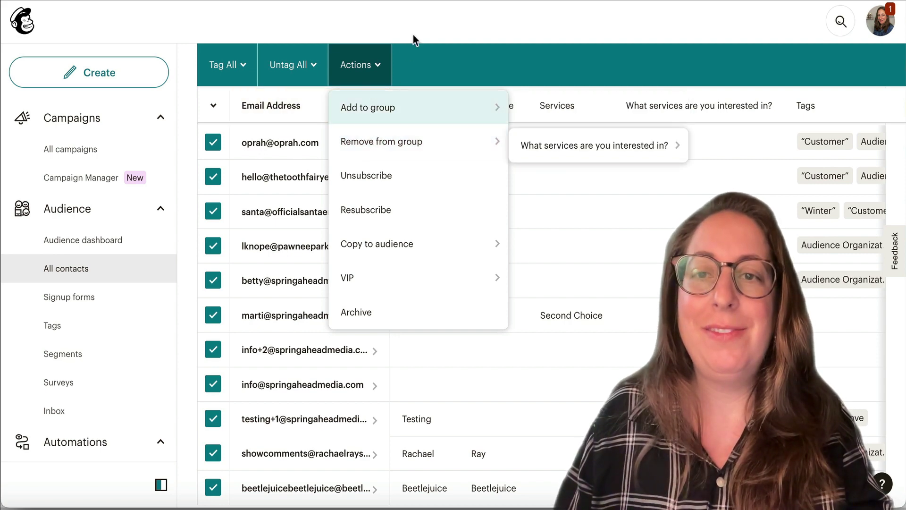